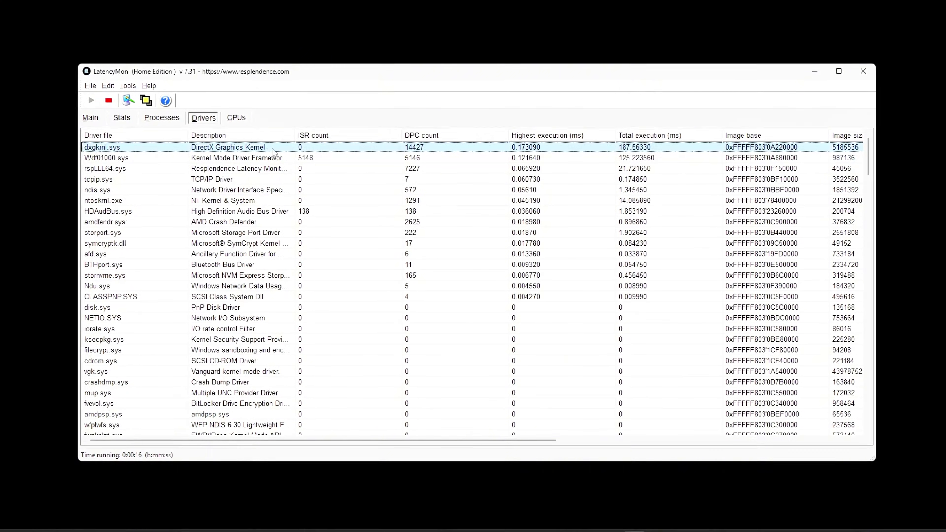
Inspect the ndis.sys, TCP/IP, High Definition Audio Bus and Bluetooth Bus driver entries
{"action": "left_click", "coordinate": [227, 191]}
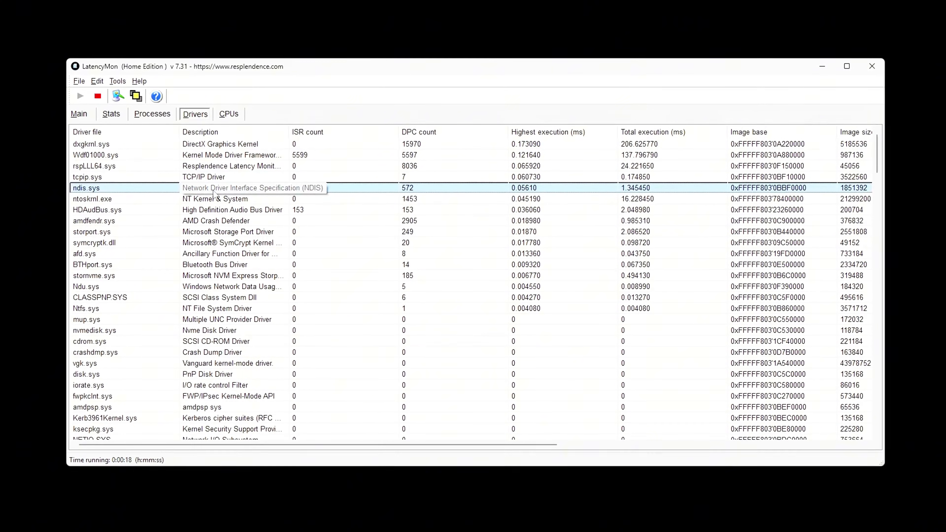
{"action": "key", "text": "Up"}
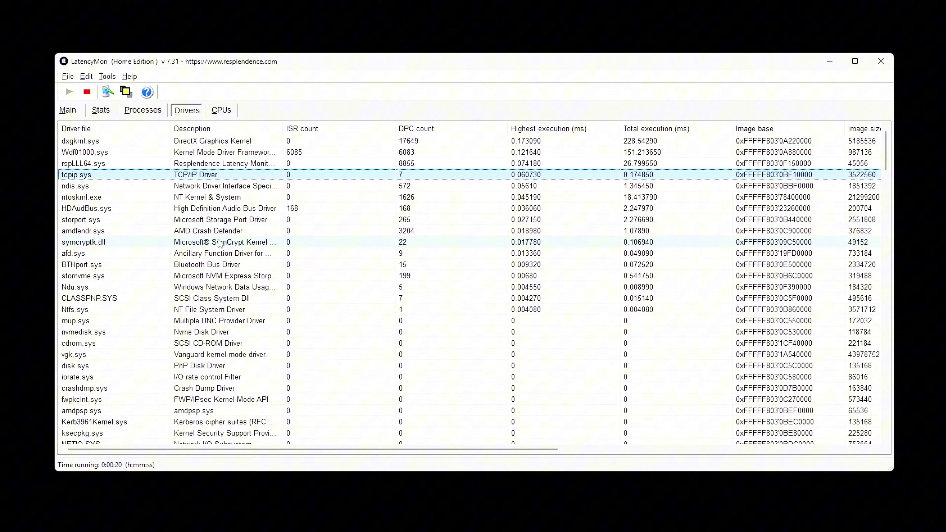
{"action": "left_click", "coordinate": [227, 210]}
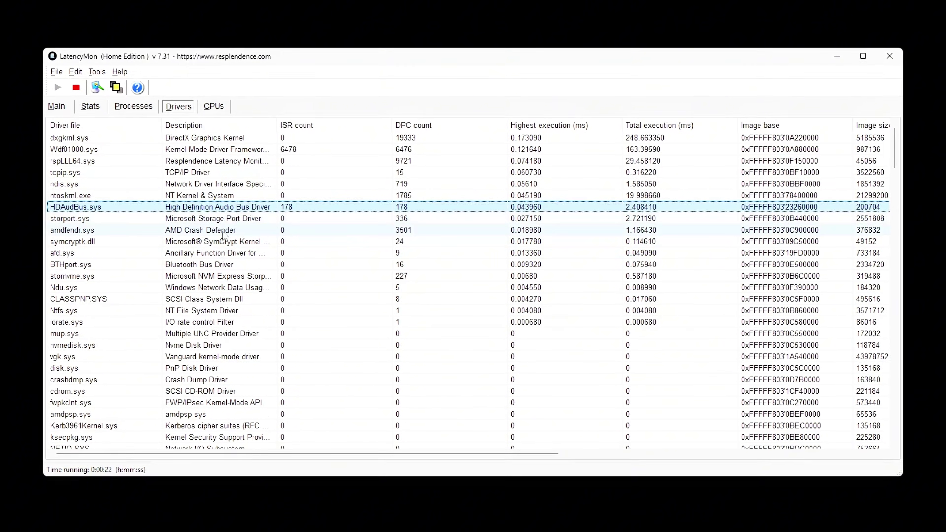
{"action": "left_click", "coordinate": [188, 265]}
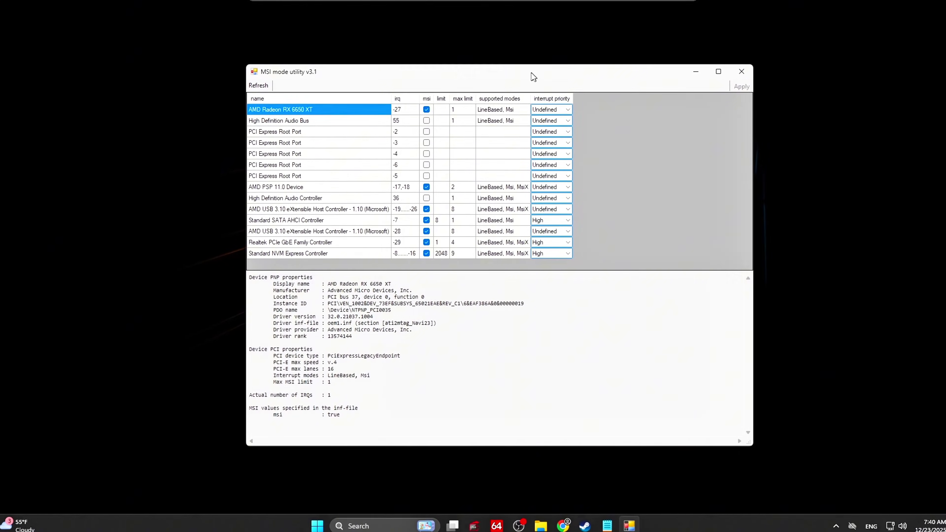
{"action": "left_click_drag", "start_coordinate": [579, 60], "coordinate": [580, 82]}
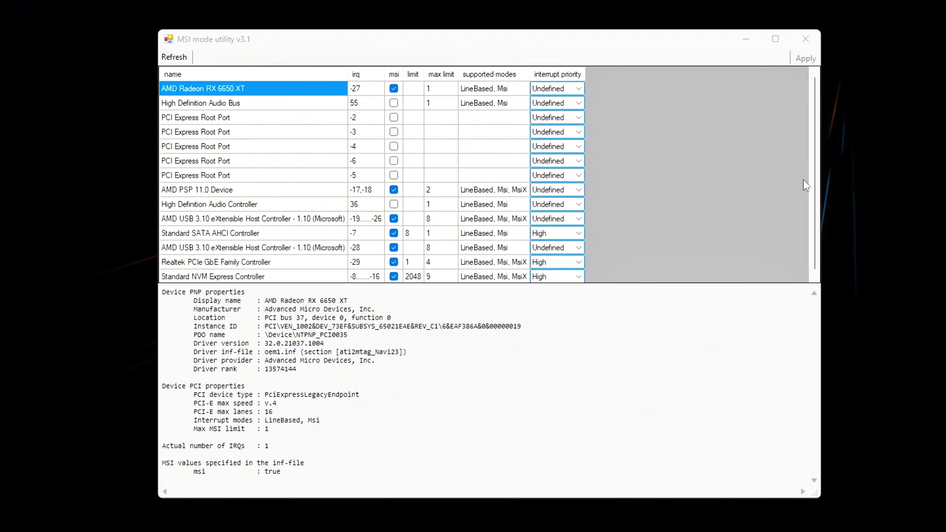
Leave Priority at 6, keep Scheduling Category High, and select GPU Priority with Priority
{"action": "left_click", "coordinate": [274, 90]}
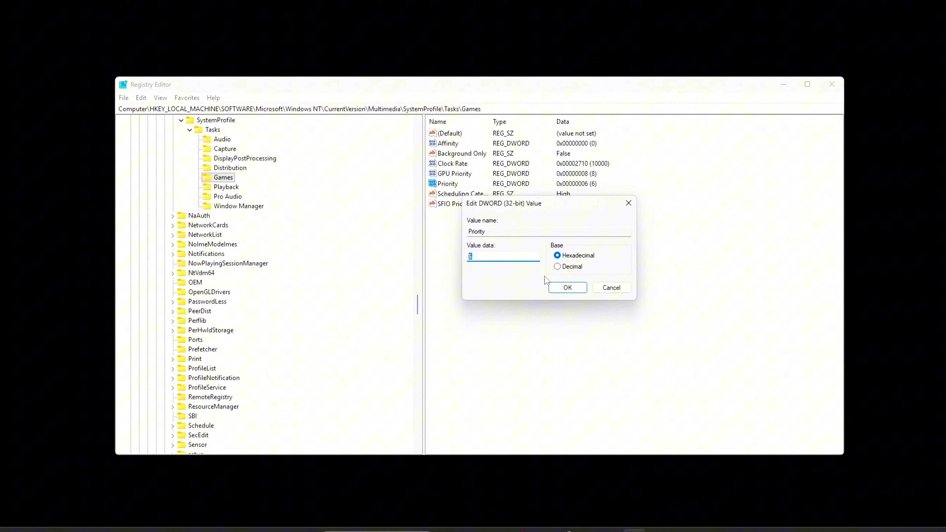
{"action": "key", "text": "Escape"}
{"action": "double_click", "coordinate": [444, 193]}
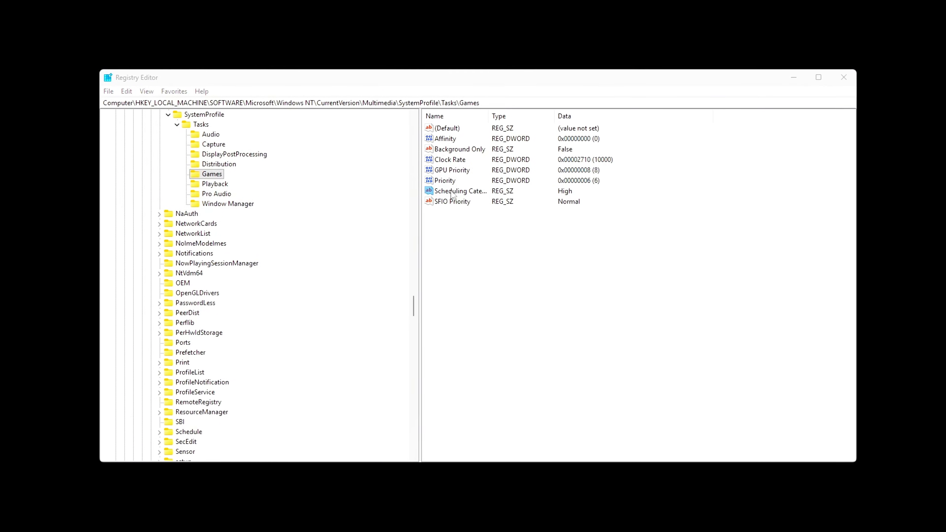
{"action": "left_click_drag", "start_coordinate": [225, 138], "coordinate": [611, 242]}
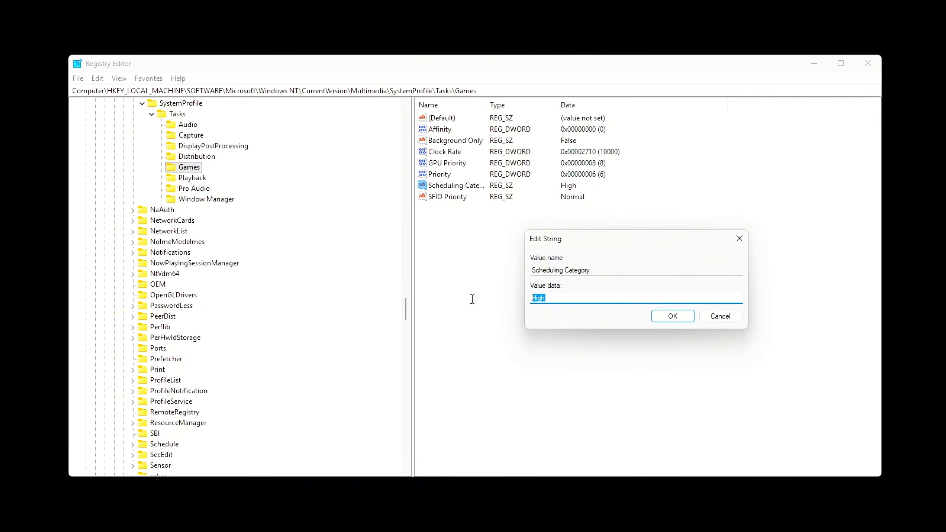
{"action": "left_click", "coordinate": [593, 298]}
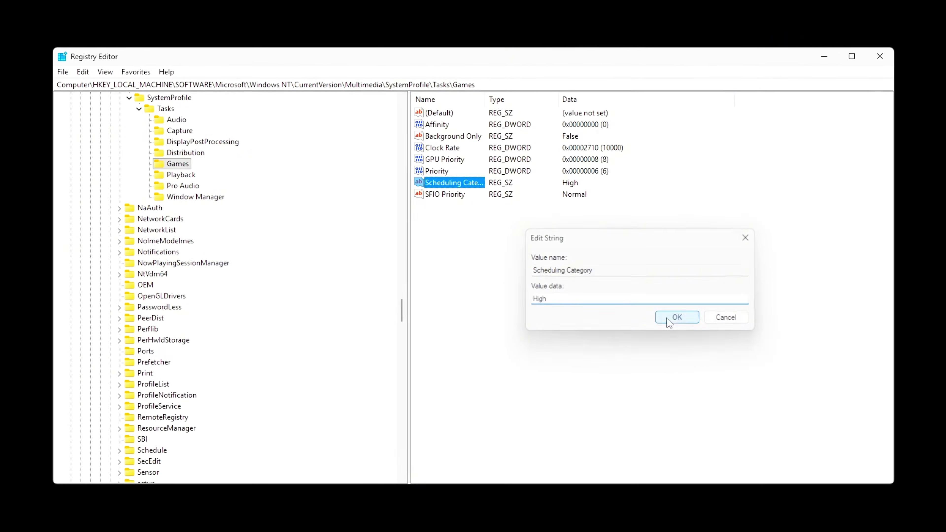
{"action": "left_click", "coordinate": [676, 317]}
{"action": "left_click", "coordinate": [458, 159], "text": "ctrl"}
{"action": "left_click", "coordinate": [432, 170], "text": "ctrl"}
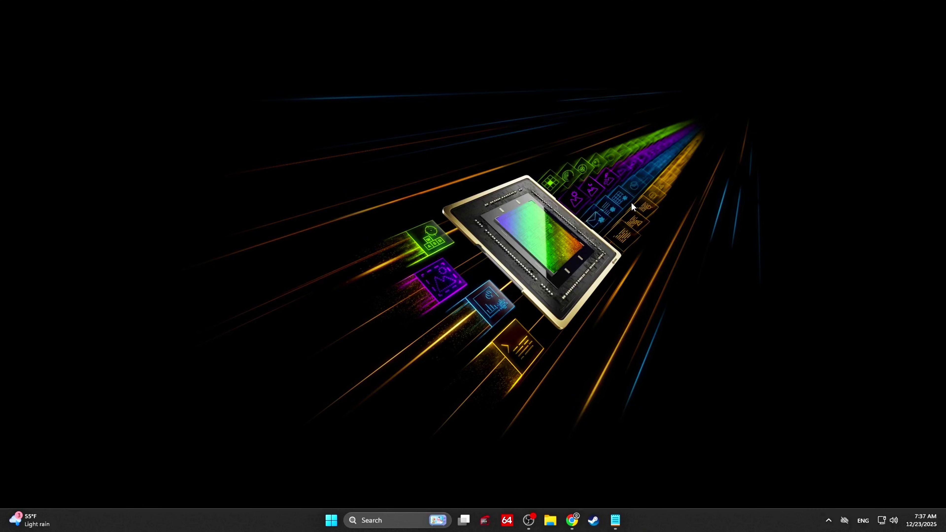
Launch LatencyMon from Windows search
{"action": "key", "text": "super+s"}
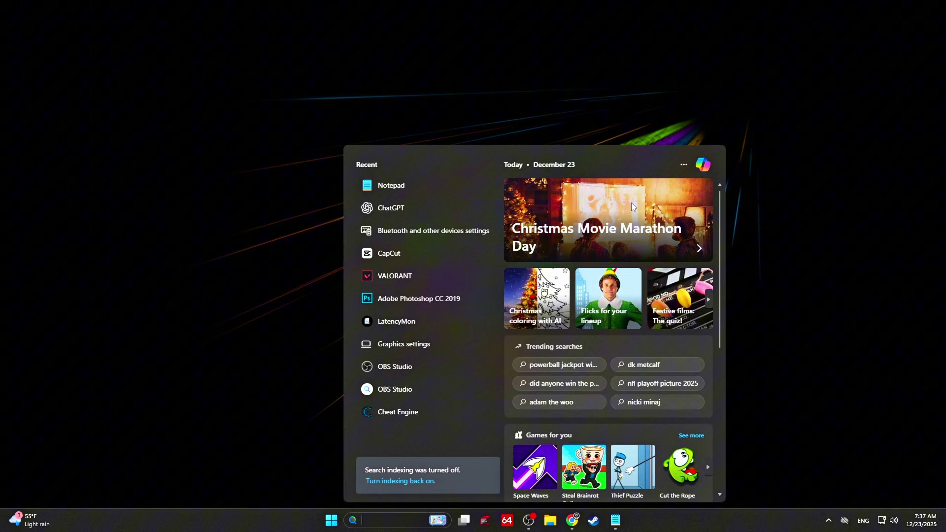
{"action": "type", "text": "latencyMon"}
{"action": "key", "text": "Return"}
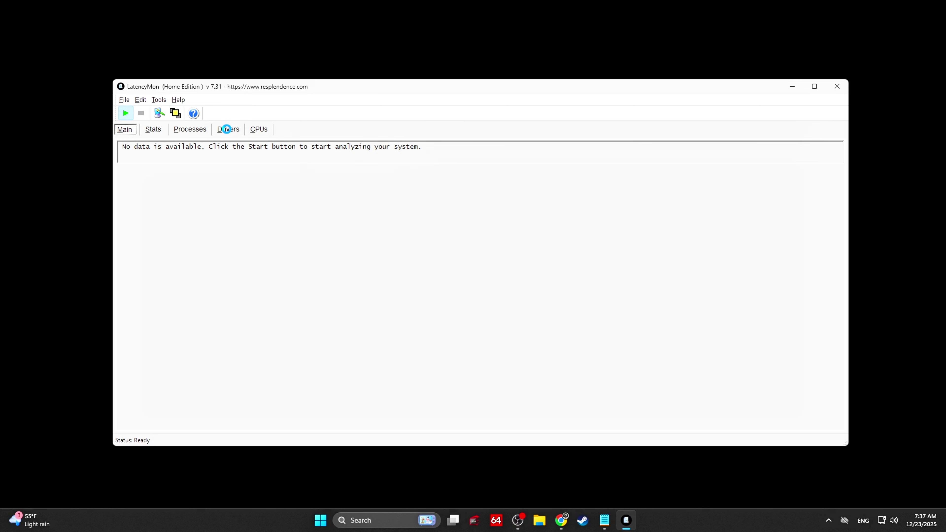
Sort the Drivers table by highest execution time and inspect the Bluetooth and NVMe drivers
{"action": "left_click", "coordinate": [227, 129]}
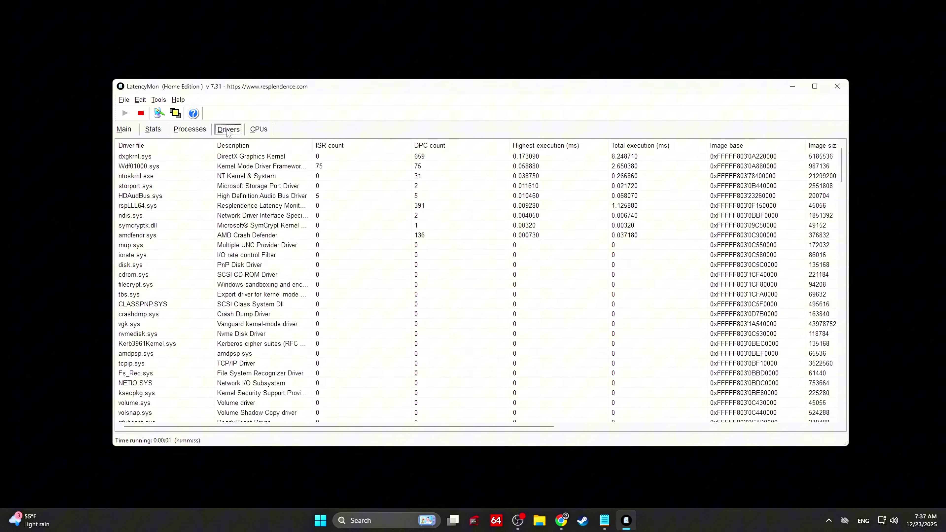
{"action": "left_click", "coordinate": [124, 129]}
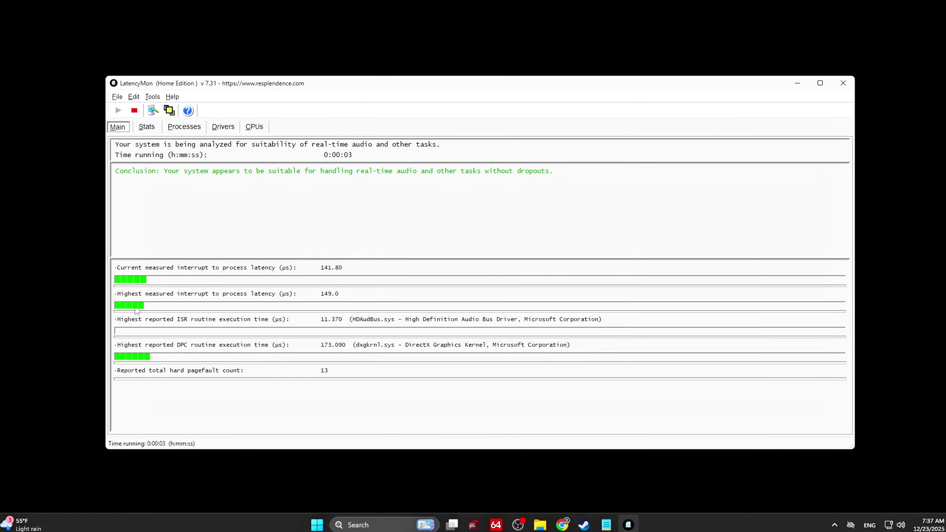
{"action": "left_click", "coordinate": [223, 125]}
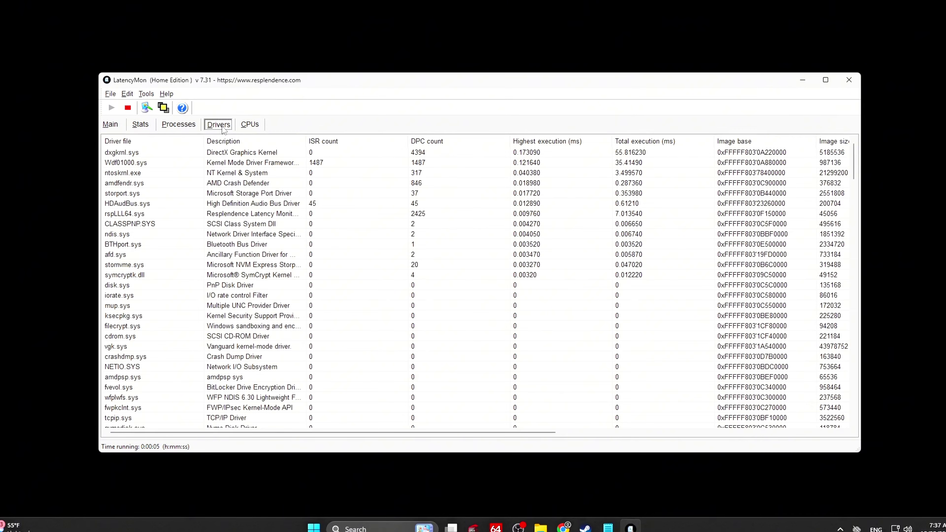
{"action": "left_click", "coordinate": [557, 144]}
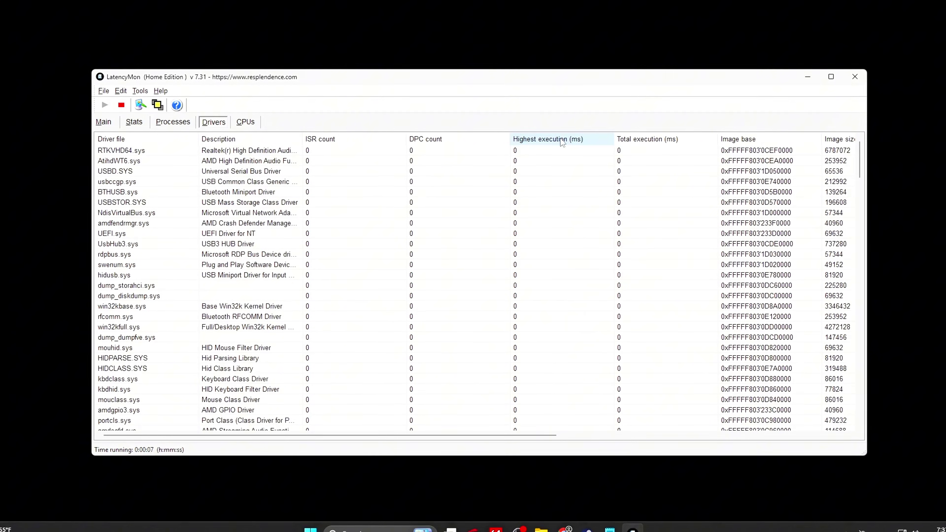
{"action": "left_click", "coordinate": [558, 143]}
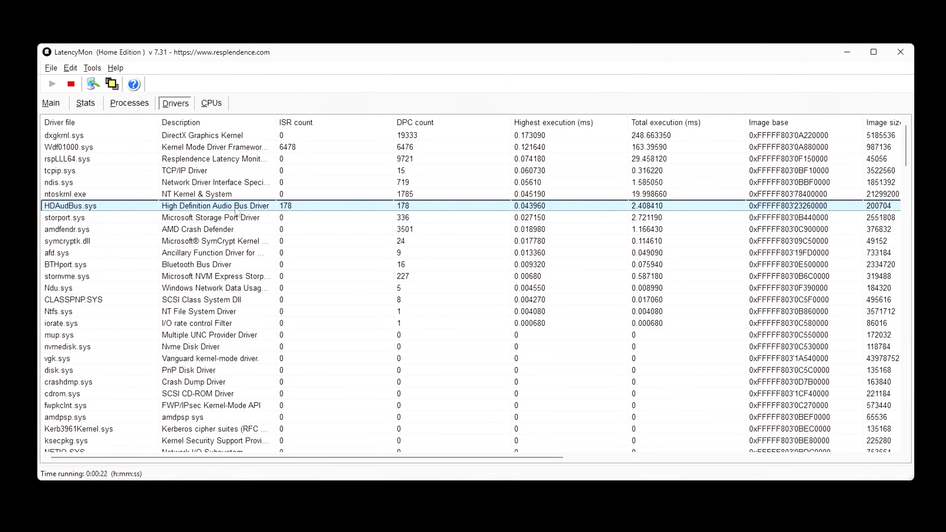
{"action": "left_click", "coordinate": [209, 265]}
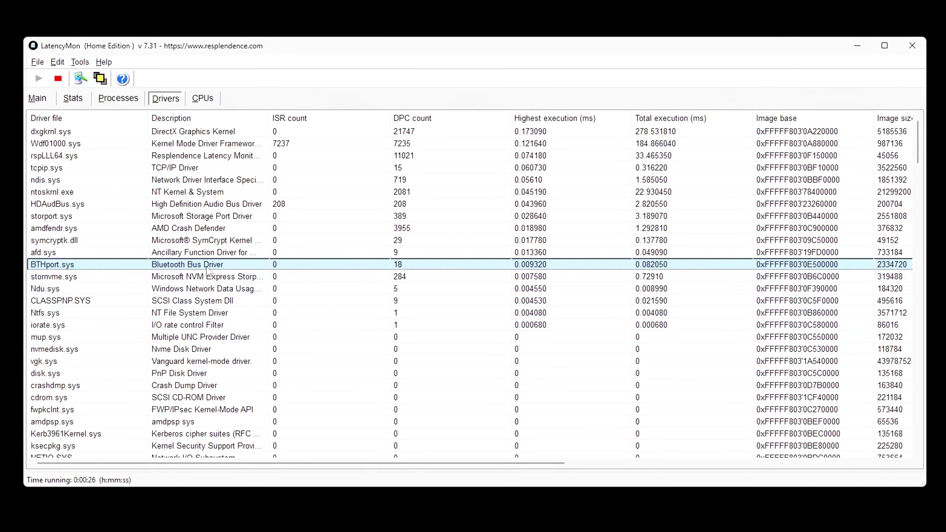
{"action": "left_click", "coordinate": [208, 276]}
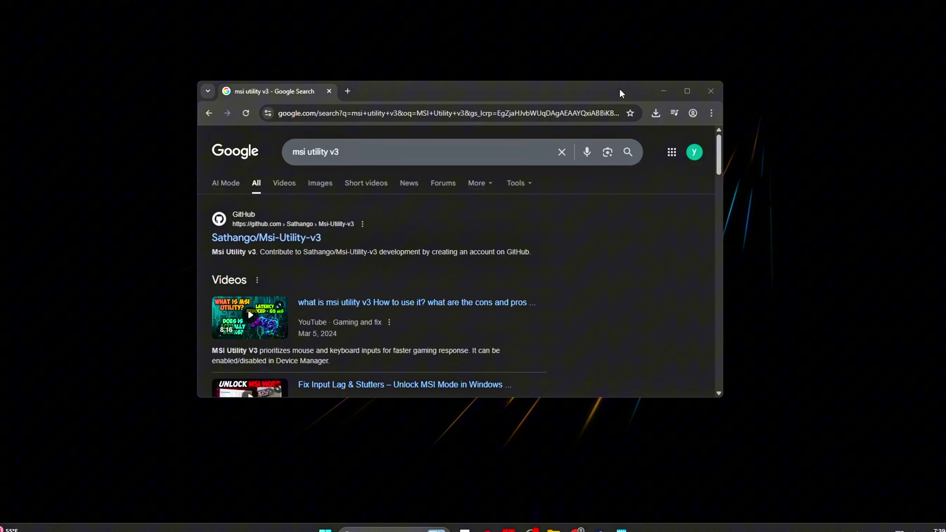
Open the guru3d MSI interrupts thread and follow its MediaFire link for MSI utility v3
{"action": "scroll", "coordinate": [714, 248], "scroll_direction": "down", "scroll_amount": 4}
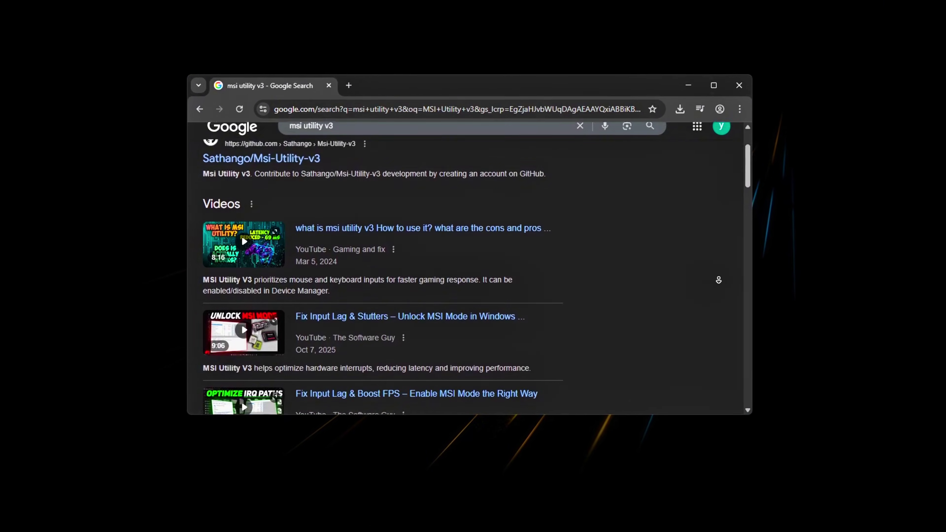
{"action": "scroll", "coordinate": [723, 283], "scroll_direction": "down", "scroll_amount": 6}
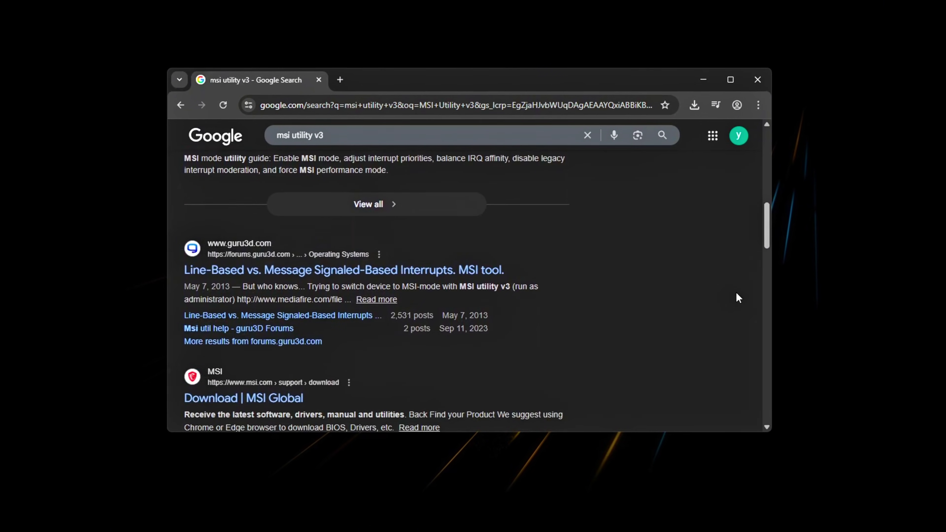
{"action": "left_click", "coordinate": [376, 272]}
{"action": "scroll", "coordinate": [789, 142], "scroll_direction": "down", "scroll_amount": 10}
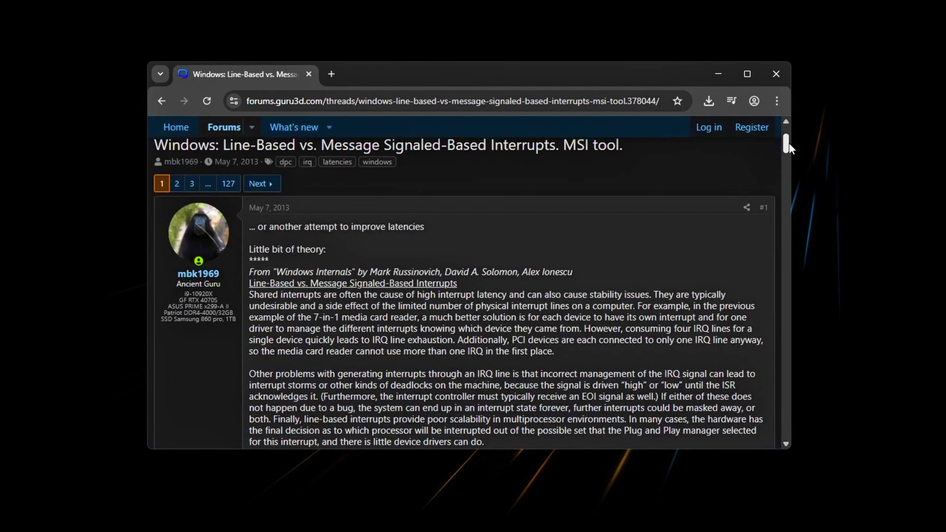
{"action": "left_click_drag", "start_coordinate": [796, 152], "coordinate": [816, 192]}
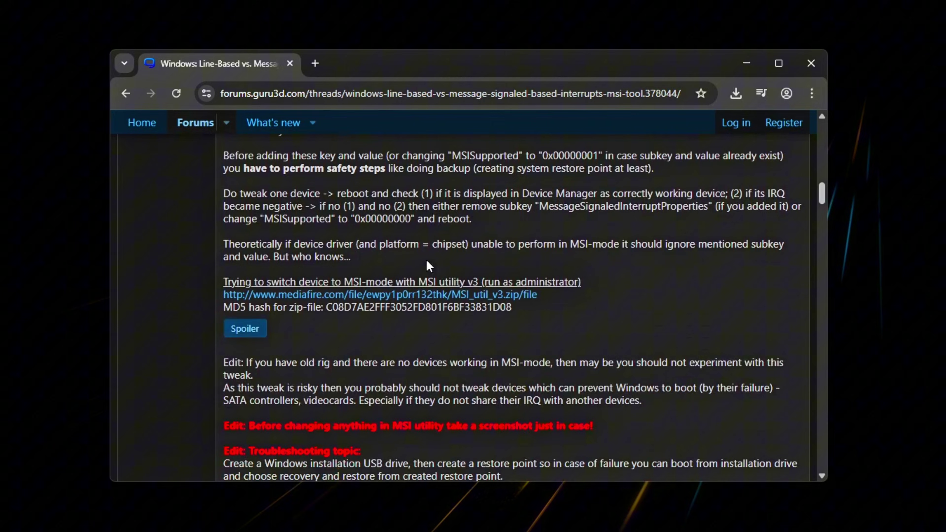
{"action": "left_click", "coordinate": [322, 294]}
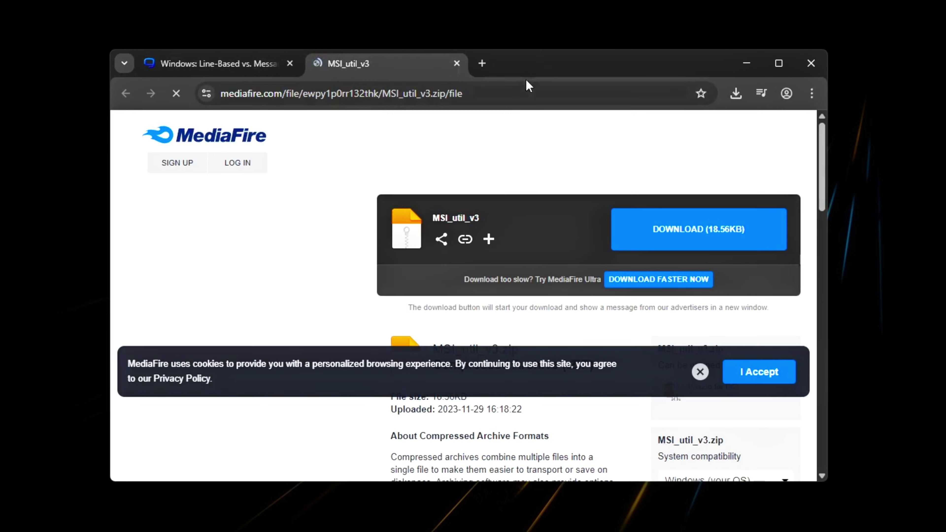
Download MSI_util_v3.zip and extract it into its own folder
{"action": "left_click", "coordinate": [660, 233]}
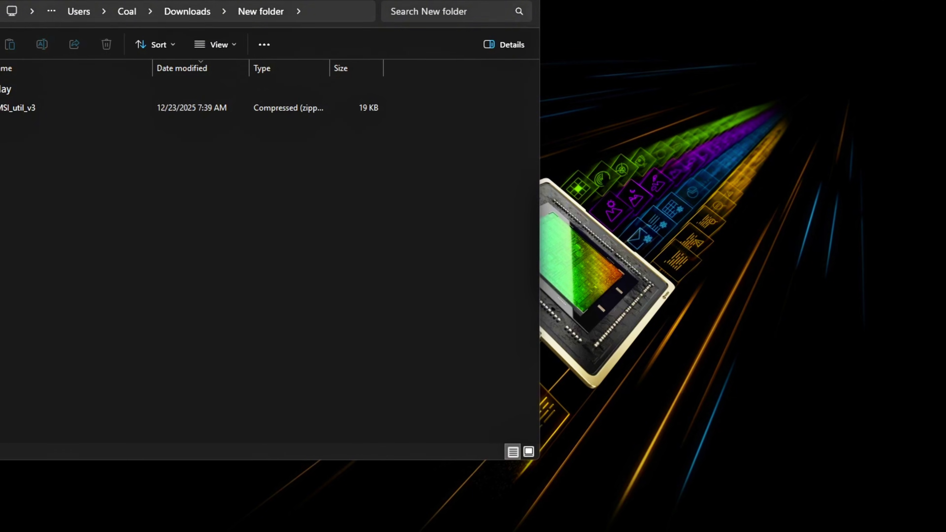
{"action": "left_click_drag", "start_coordinate": [190, 17], "coordinate": [426, 57]}
{"action": "left_click", "coordinate": [360, 157]}
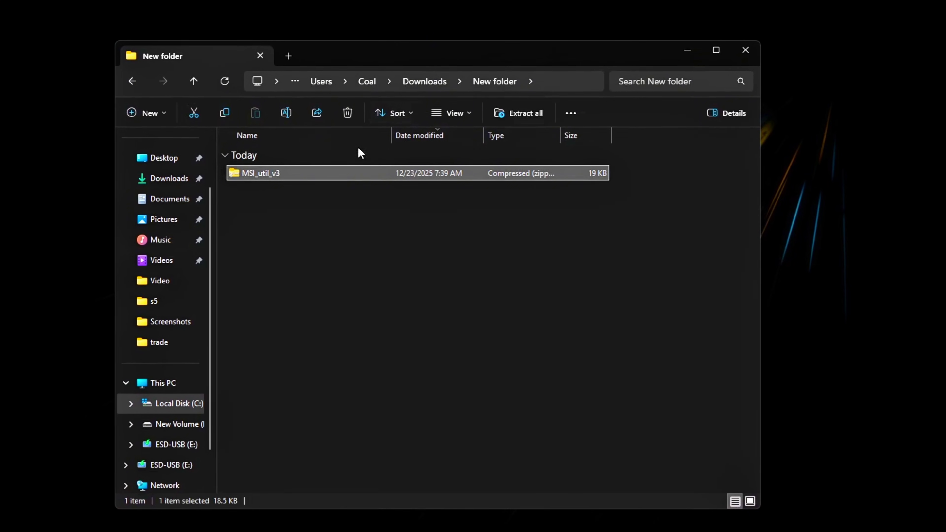
{"action": "right_click", "coordinate": [363, 179]}
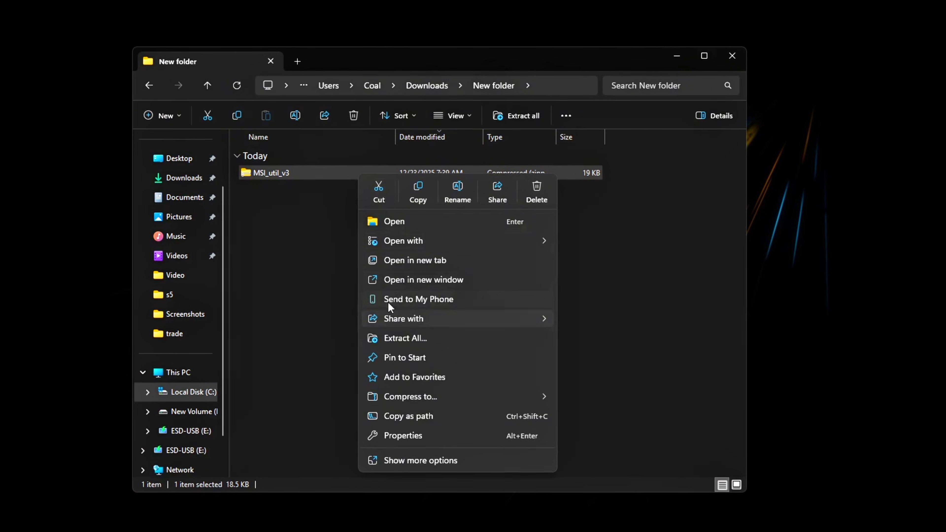
{"action": "left_click", "coordinate": [417, 335]}
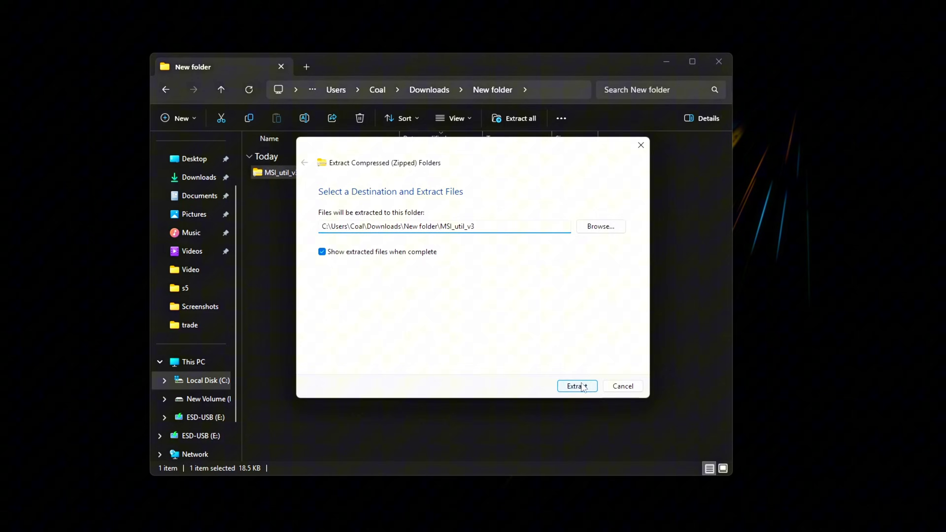
{"action": "left_click", "coordinate": [574, 386]}
Close the old folder window and bring up options for the MSI_util_v3 application
{"action": "left_click", "coordinate": [712, 64]}
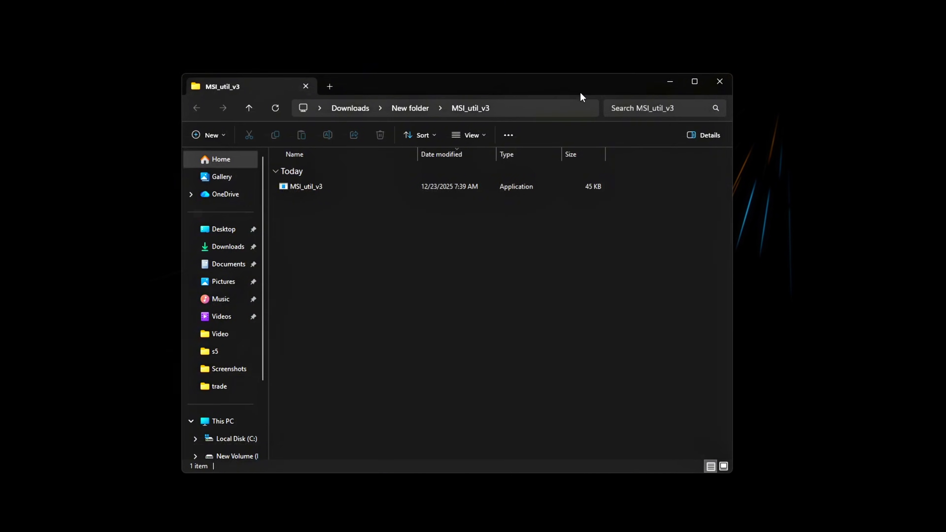
{"action": "left_click_drag", "start_coordinate": [351, 259], "coordinate": [300, 182]}
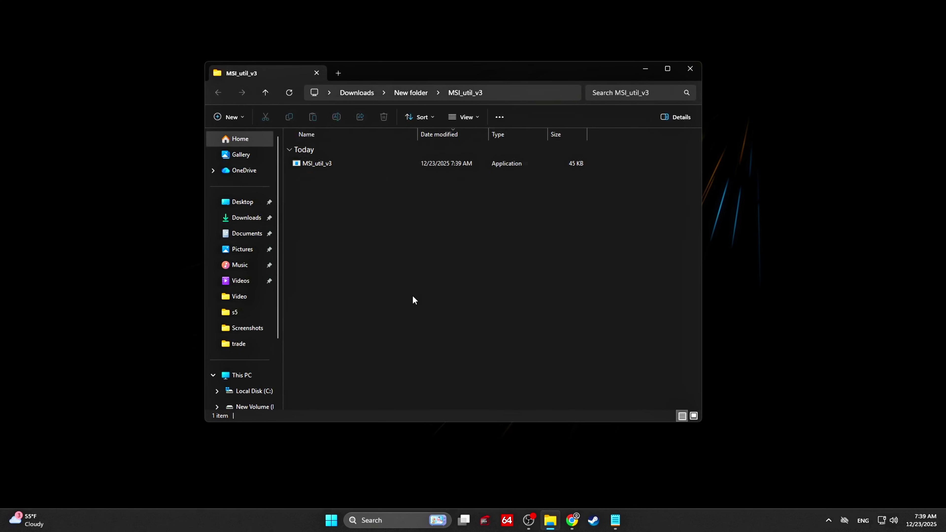
{"action": "right_click", "coordinate": [323, 166]}
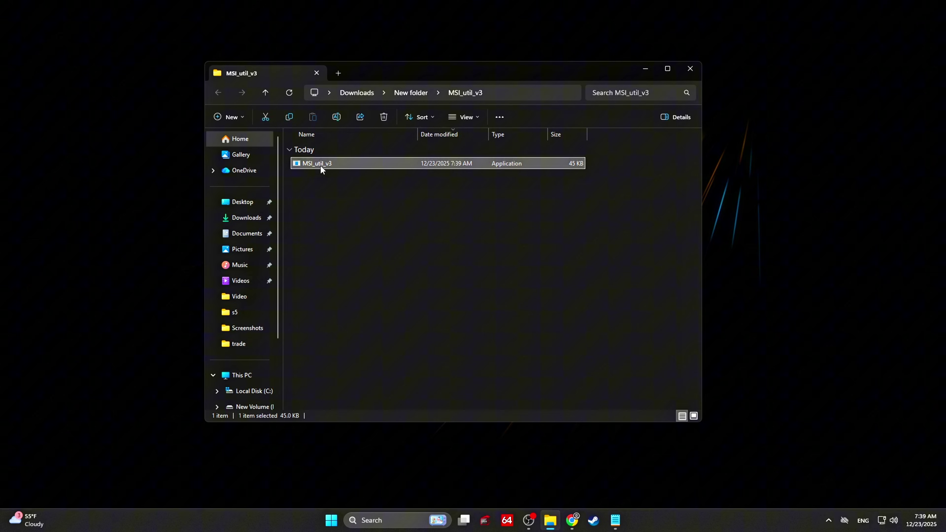
Run MSI_util_v3 as administrator
{"action": "left_click", "coordinate": [370, 249]}
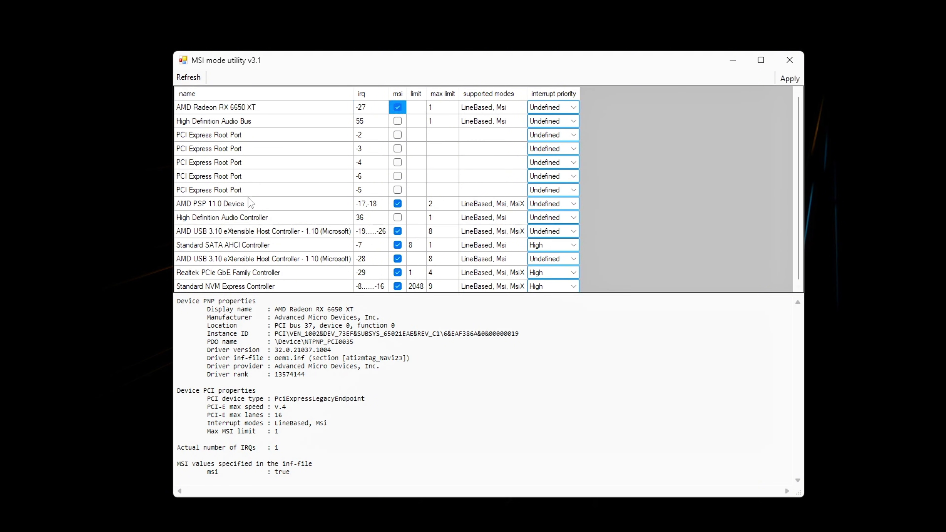
{"action": "left_click", "coordinate": [224, 236]}
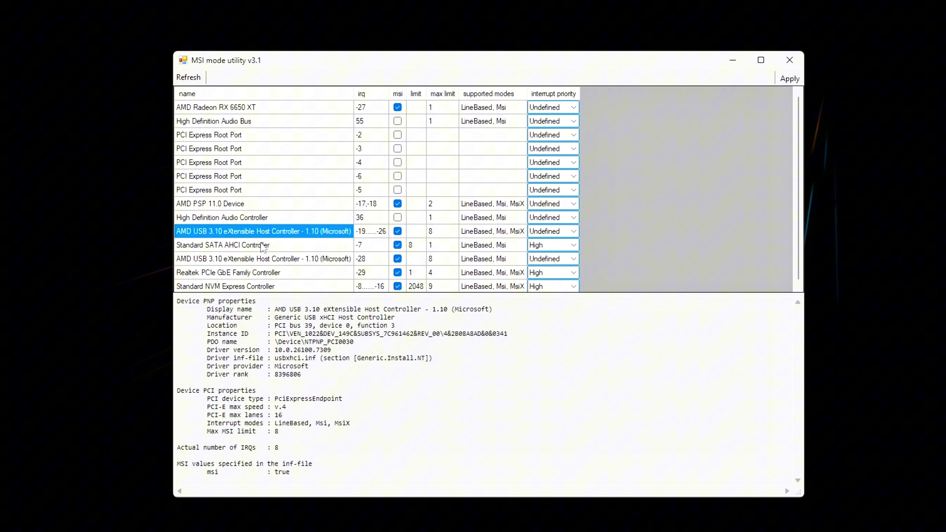
{"action": "left_click", "coordinate": [312, 288]}
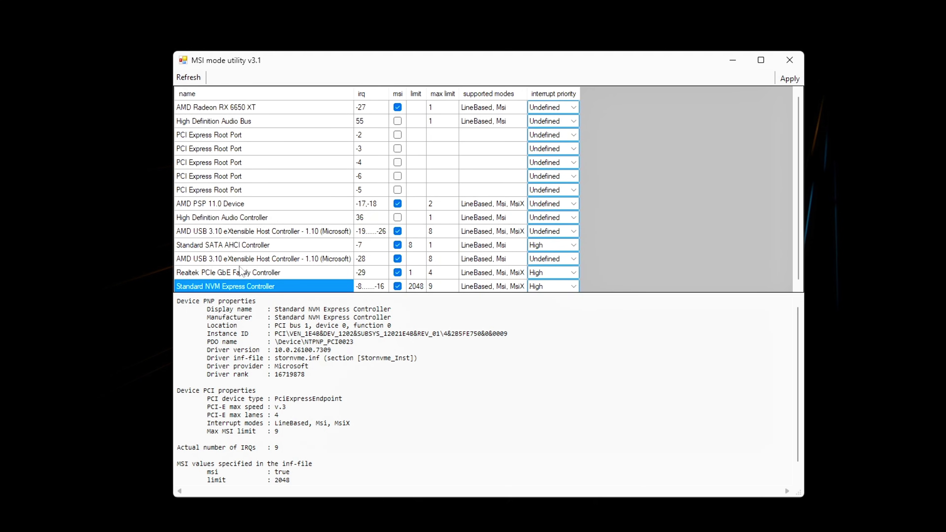
{"action": "left_click", "coordinate": [244, 261]}
{"action": "double_click", "coordinate": [418, 262]}
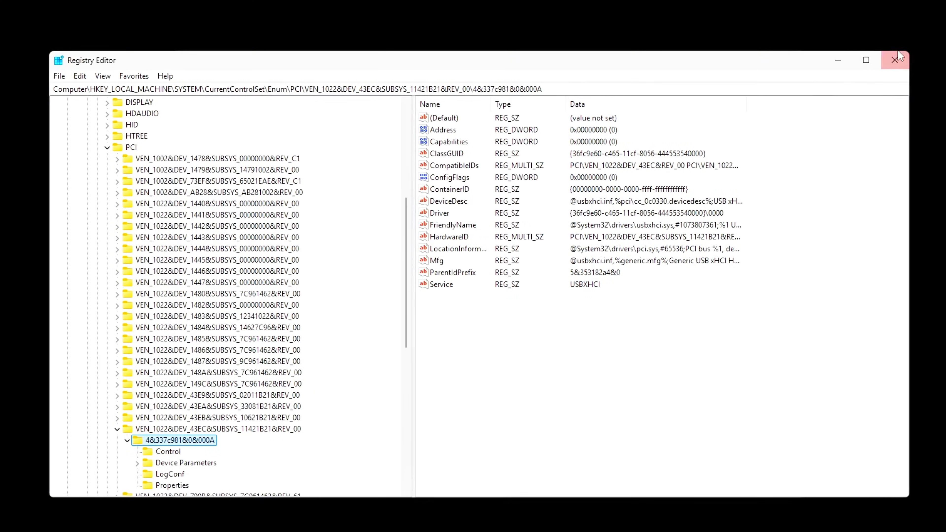
{"action": "left_click", "coordinate": [897, 57]}
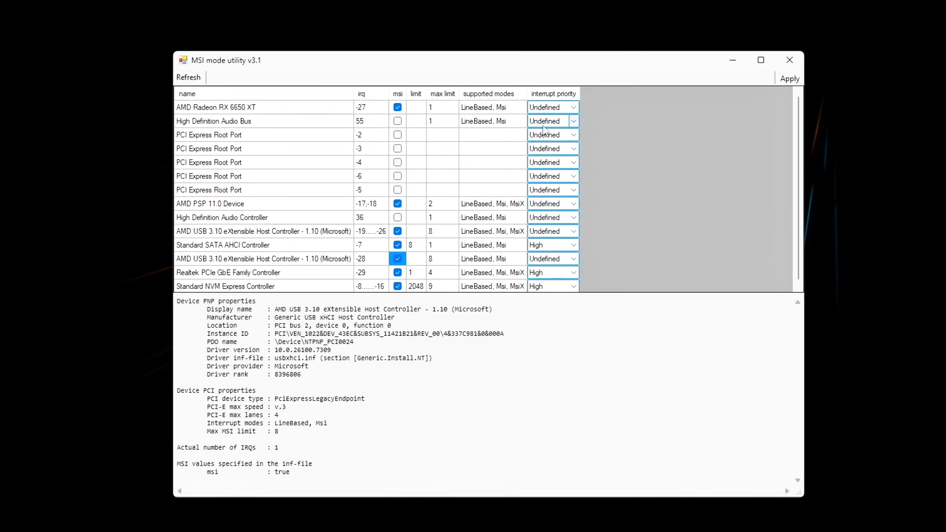
{"action": "left_click", "coordinate": [284, 217]}
{"action": "left_click", "coordinate": [306, 235]}
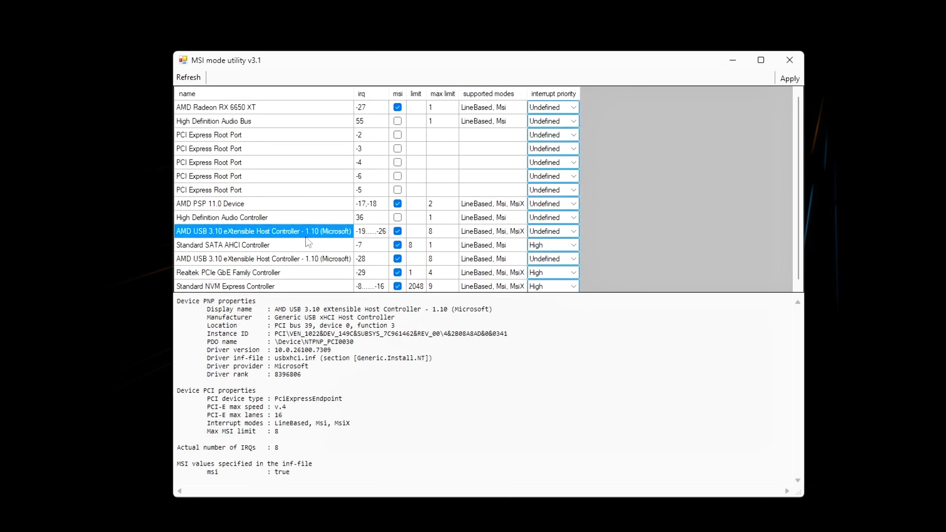
{"action": "left_click", "coordinate": [397, 232]}
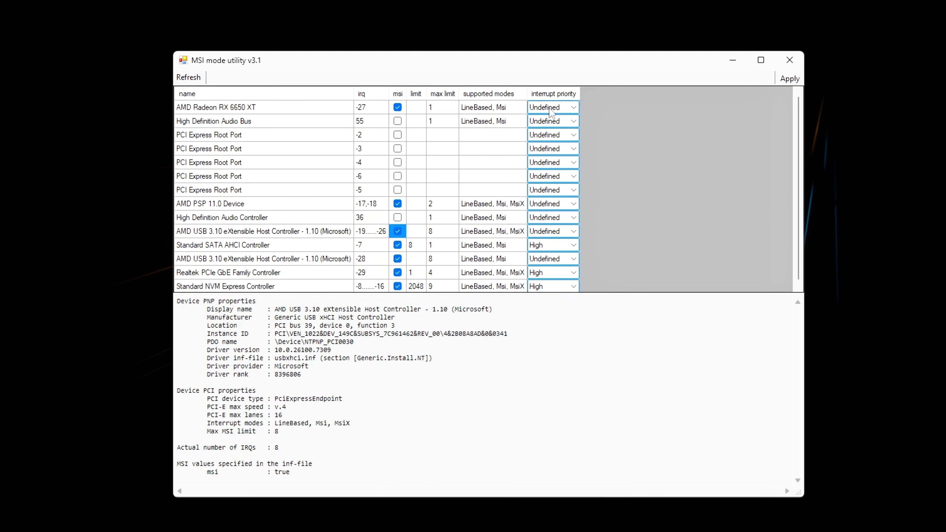
Set the Radeon RX 6650 XT's interrupt priority to High and keep the NVMe controller at High
{"action": "left_click", "coordinate": [551, 109]}
{"action": "left_click", "coordinate": [551, 109]}
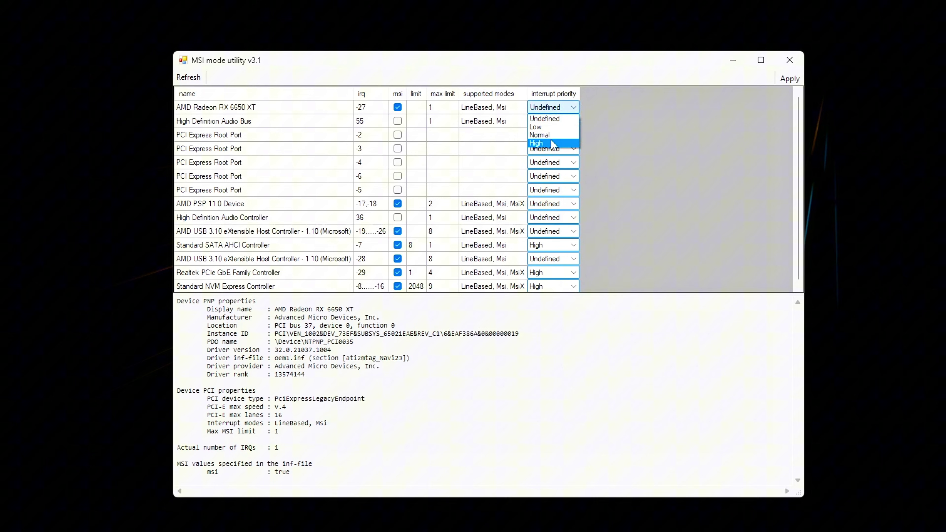
{"action": "left_click", "coordinate": [554, 145]}
{"action": "scroll", "coordinate": [548, 181], "scroll_direction": "down", "scroll_amount": 1}
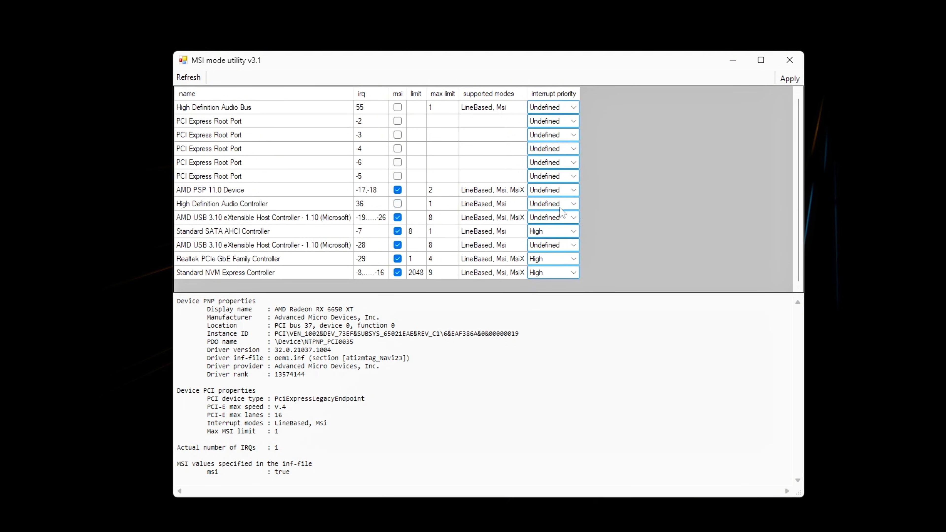
{"action": "left_click", "coordinate": [315, 273]}
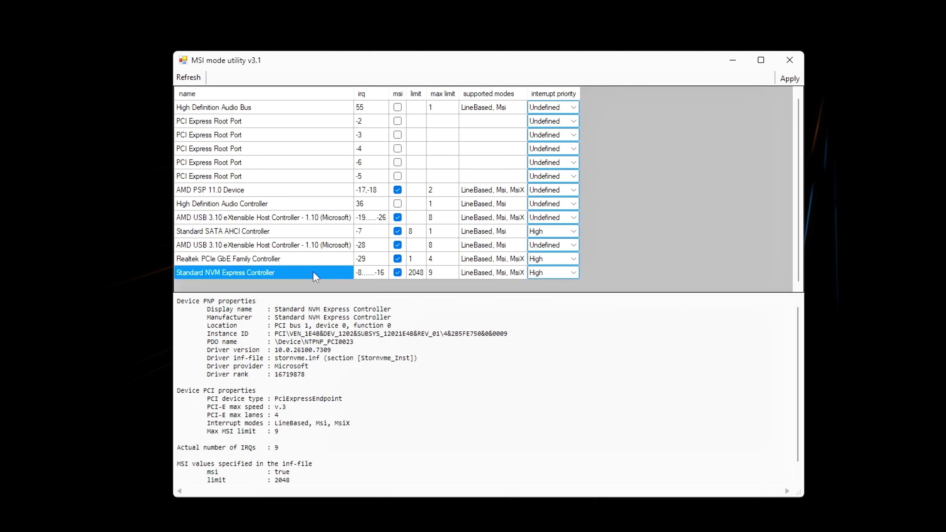
{"action": "left_click", "coordinate": [553, 273]}
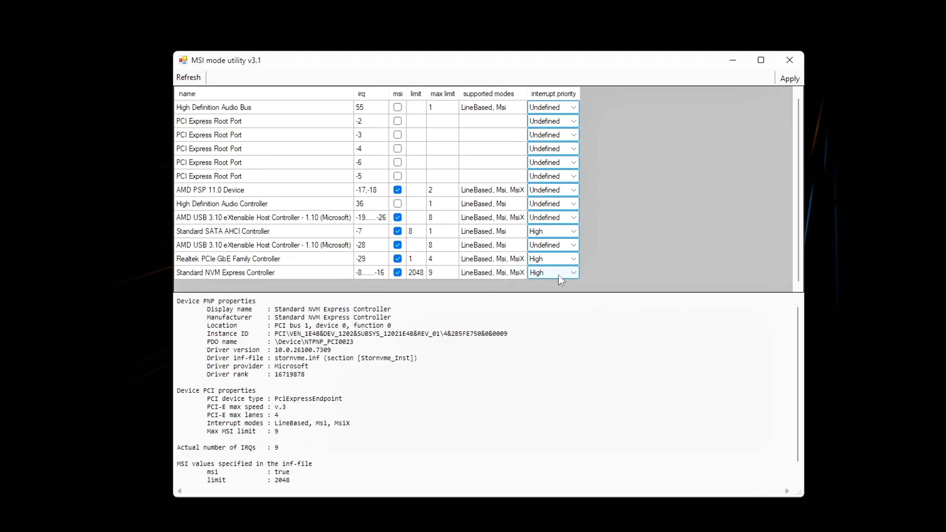
{"action": "left_click", "coordinate": [559, 277]}
{"action": "left_click", "coordinate": [554, 312]}
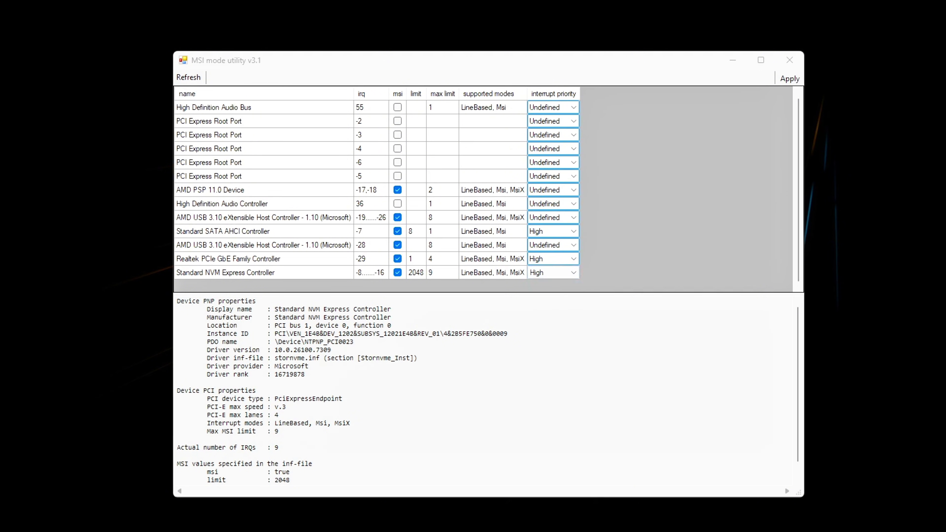
Set both AMD USB 3.10 controllers' interrupt priority to Normal
{"action": "left_click", "coordinate": [223, 219]}
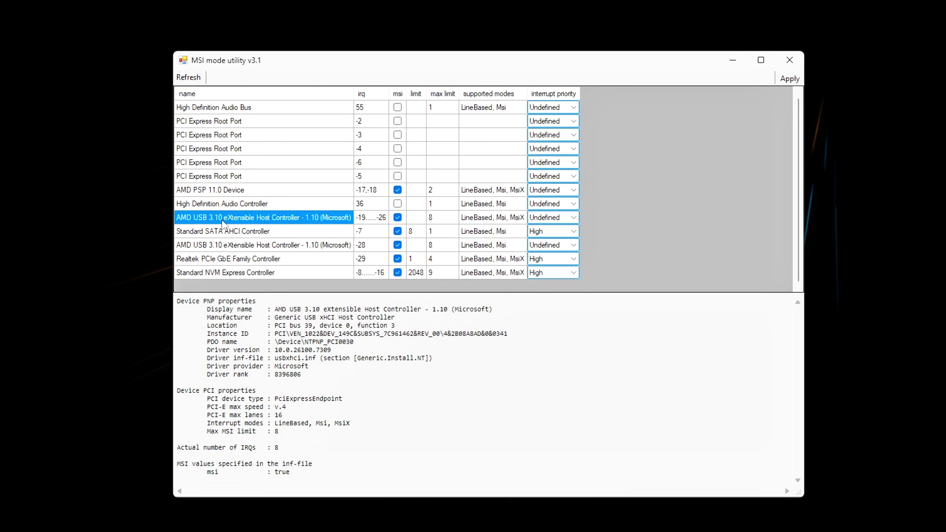
{"action": "left_click", "coordinate": [553, 223]}
{"action": "left_click", "coordinate": [553, 221]}
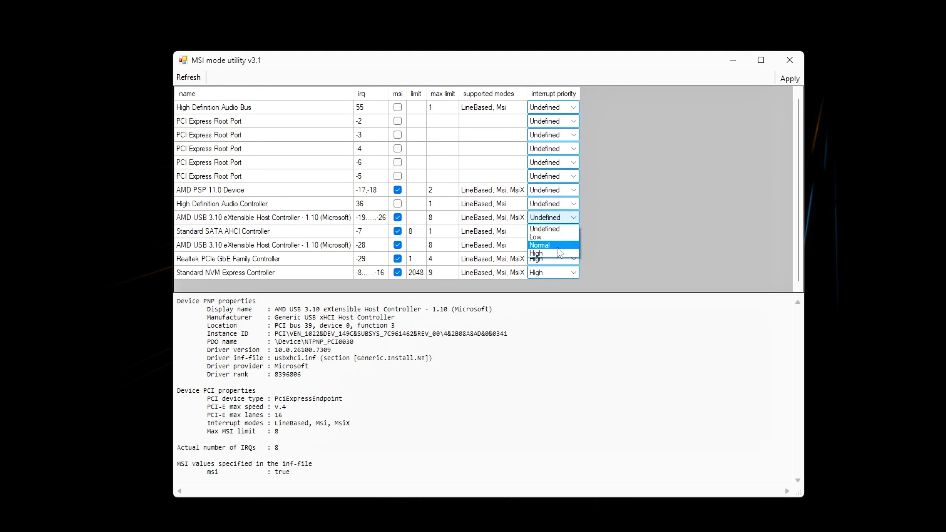
{"action": "left_click", "coordinate": [557, 245]}
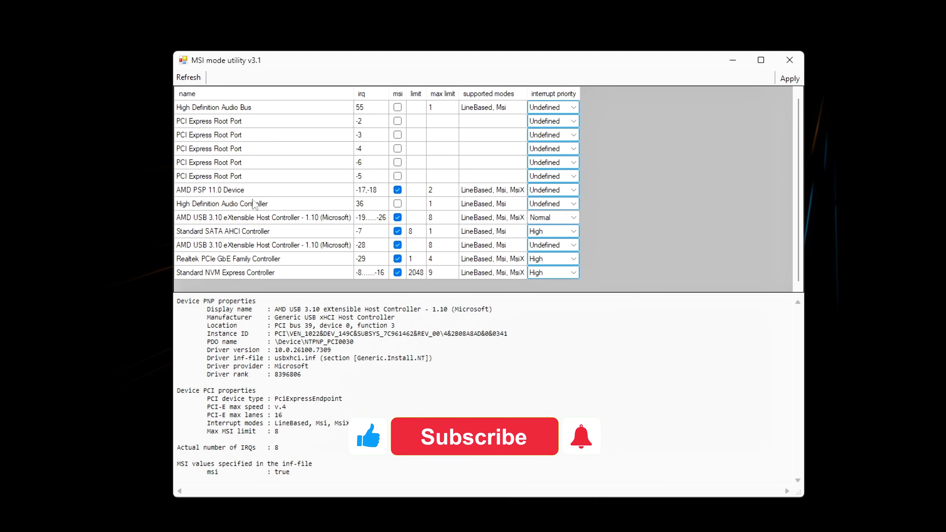
{"action": "left_click", "coordinate": [257, 204]}
{"action": "left_click", "coordinate": [268, 219]}
{"action": "left_click", "coordinate": [257, 245]}
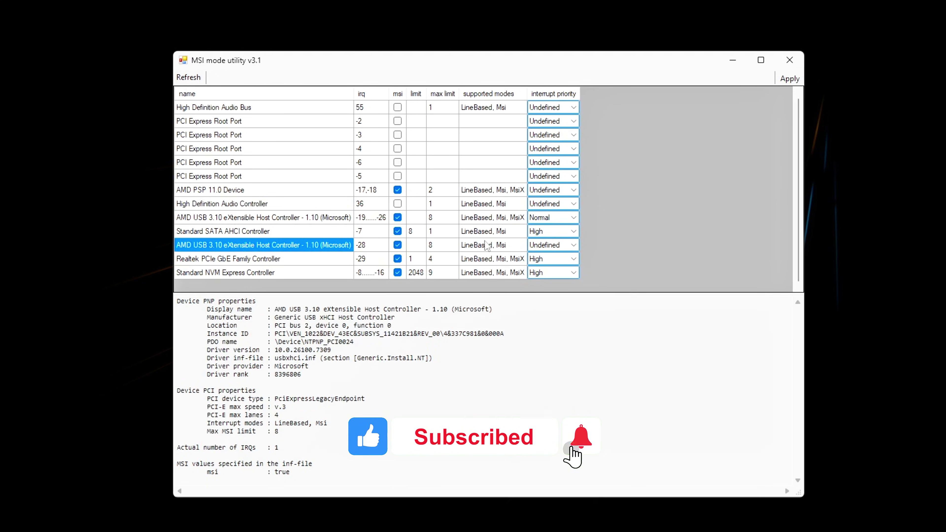
{"action": "left_click", "coordinate": [553, 246]}
{"action": "left_click", "coordinate": [553, 246]}
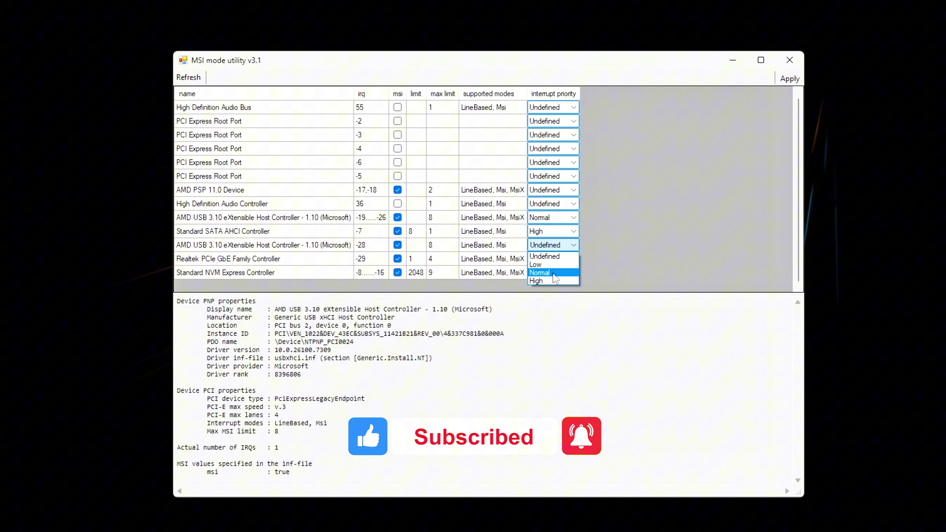
{"action": "left_click", "coordinate": [553, 273]}
{"action": "scroll", "coordinate": [791, 235], "scroll_direction": "up", "scroll_amount": 1}
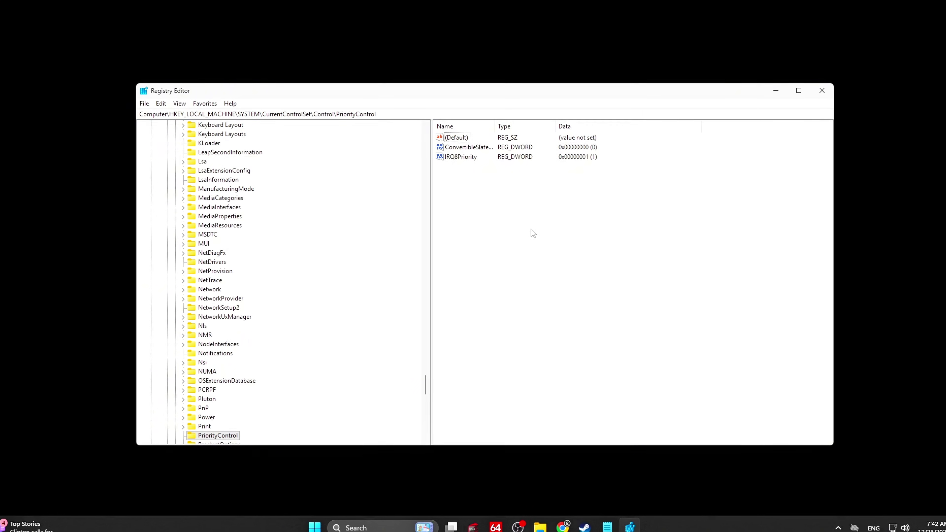
Create a new DWORD (32-bit) value named Win32PrioritySeparation under PriorityControl
{"action": "right_click", "coordinate": [532, 231]}
{"action": "mouse_move", "coordinate": [541, 234]}
{"action": "left_click", "coordinate": [633, 274]}
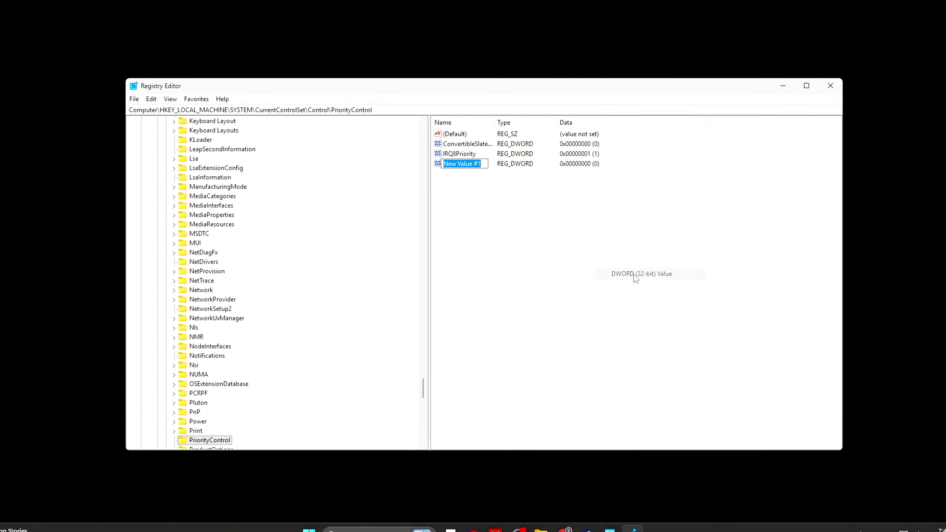
{"action": "type", "text": "Win32PrioritySeparation"}
{"action": "key", "text": "Return"}
{"action": "key", "text": "Return"}
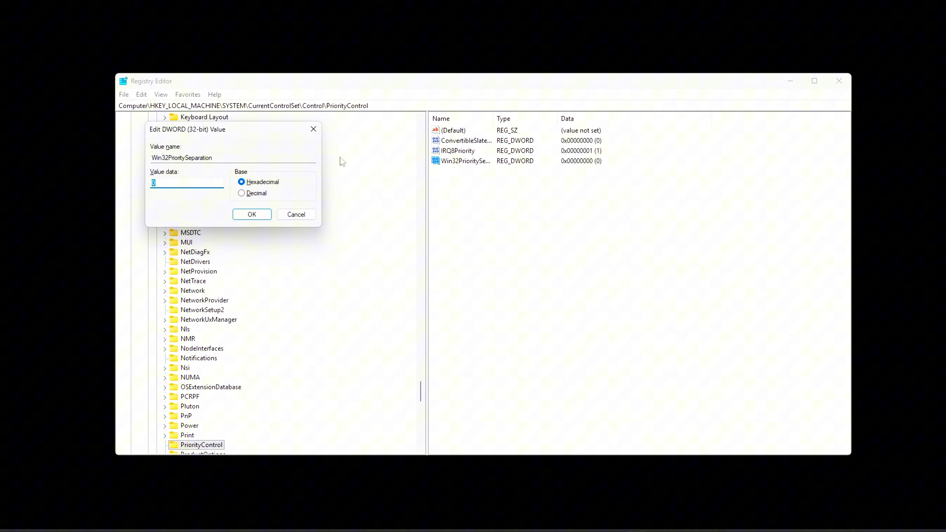
Set Win32PrioritySeparation's data to decimal 26 and save it
{"action": "left_click_drag", "start_coordinate": [228, 135], "coordinate": [585, 216]}
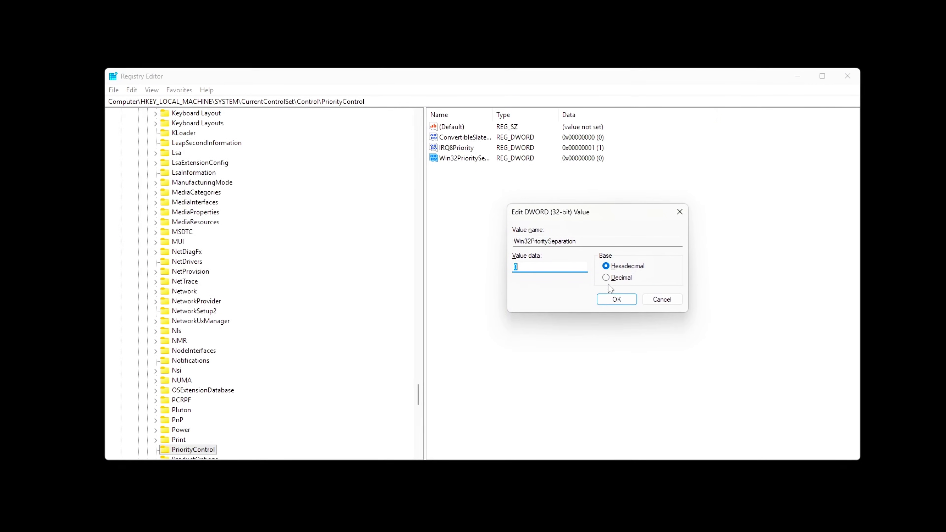
{"action": "left_click", "coordinate": [605, 277]}
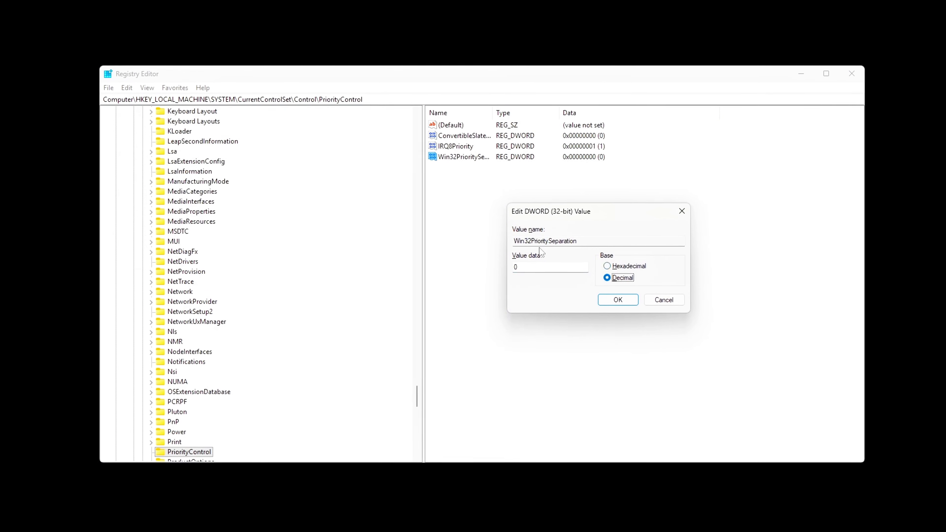
{"action": "double_click", "coordinate": [522, 266]}
{"action": "type", "text": "26"}
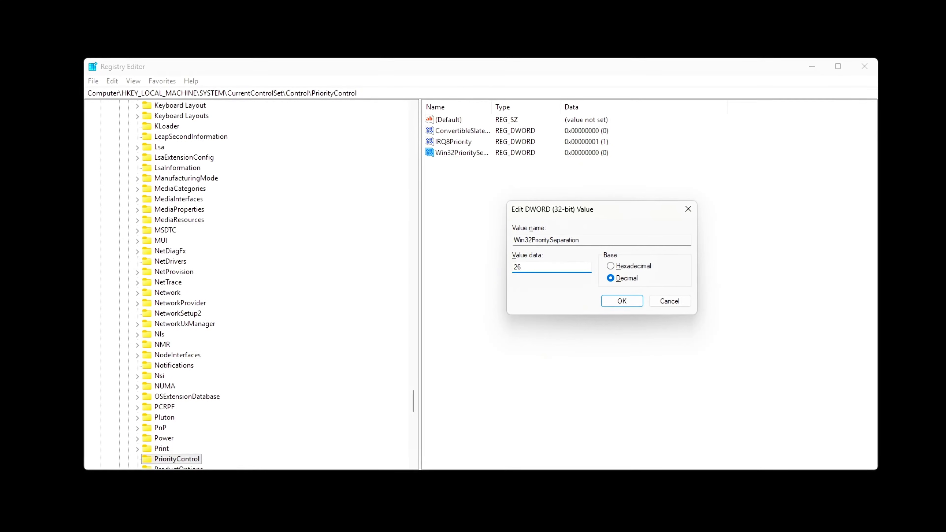
{"action": "left_click_drag", "start_coordinate": [615, 209], "coordinate": [616, 222]}
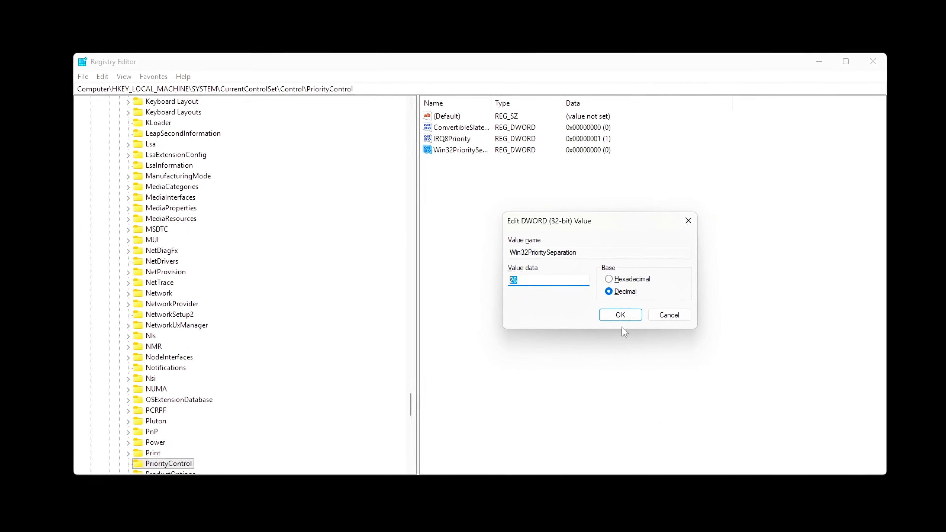
{"action": "left_click", "coordinate": [620, 315]}
{"action": "left_click_drag", "start_coordinate": [611, 326], "coordinate": [507, 264]}
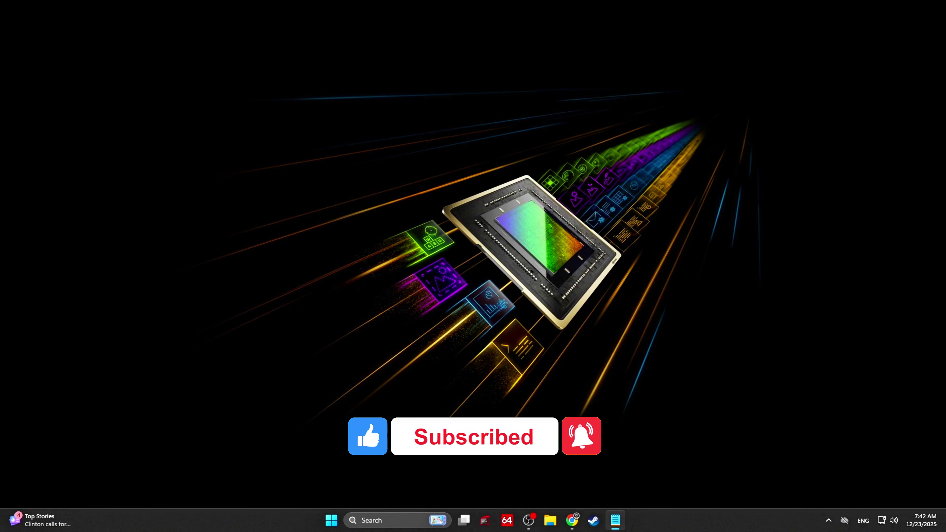
Launch regedit from the Run box and go to the PriorityControl key via its pasted path
{"action": "left_click", "coordinate": [692, 161]}
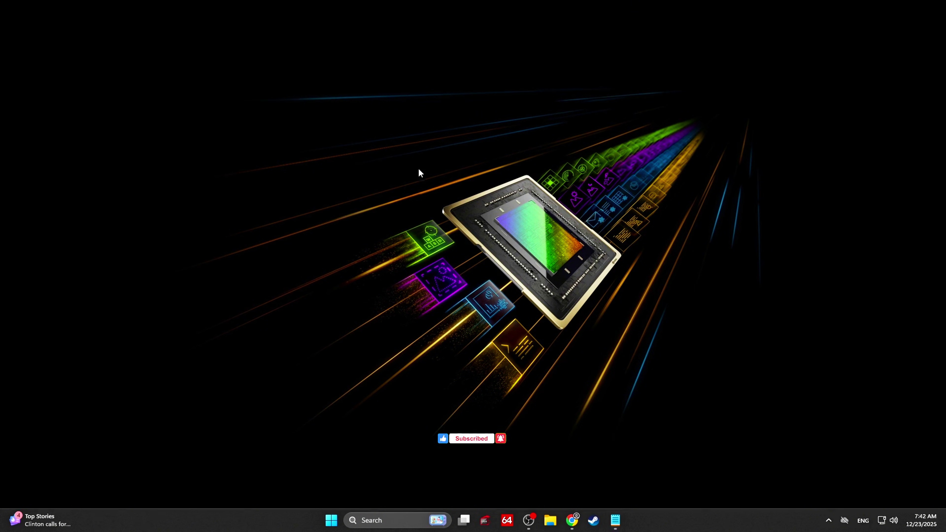
{"action": "key", "text": "super+r"}
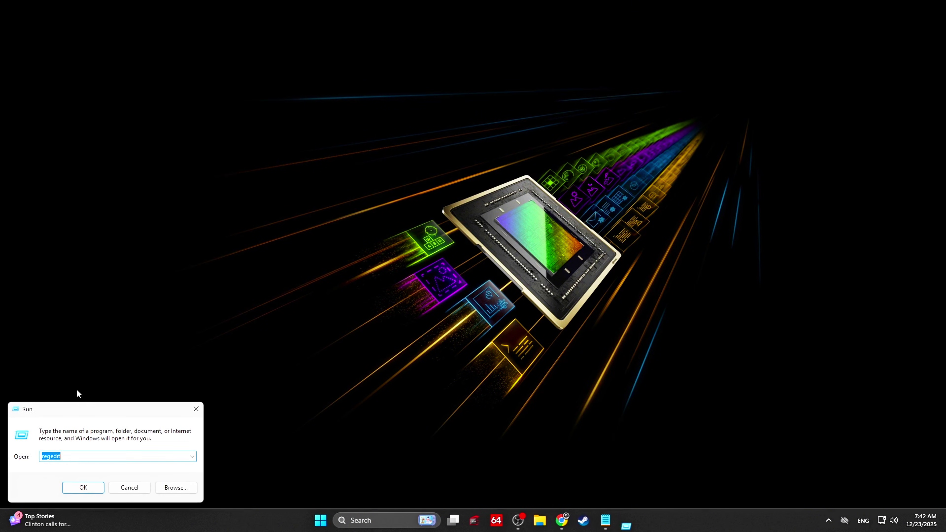
{"action": "left_click_drag", "start_coordinate": [86, 410], "coordinate": [443, 214]}
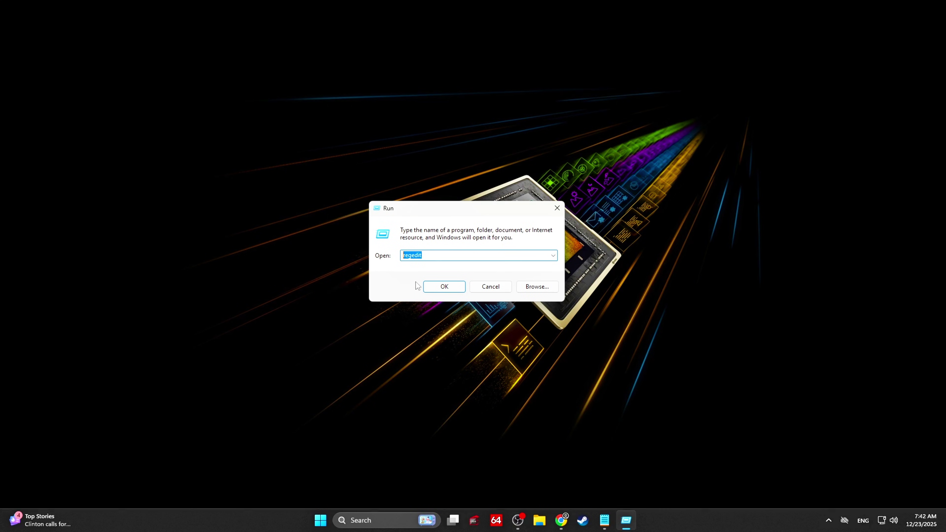
{"action": "left_click", "coordinate": [439, 287]}
{"action": "left_click", "coordinate": [478, 118]}
{"action": "key", "text": "ctrl+a"}
{"action": "key", "text": "ctrl+c"}
{"action": "key", "text": "BackSpace"}
{"action": "type", "text": "HKEY_LOCAL_MACHINE\\SYSTEM\\CurrentControlSet\\Control\\PriorityControl"}
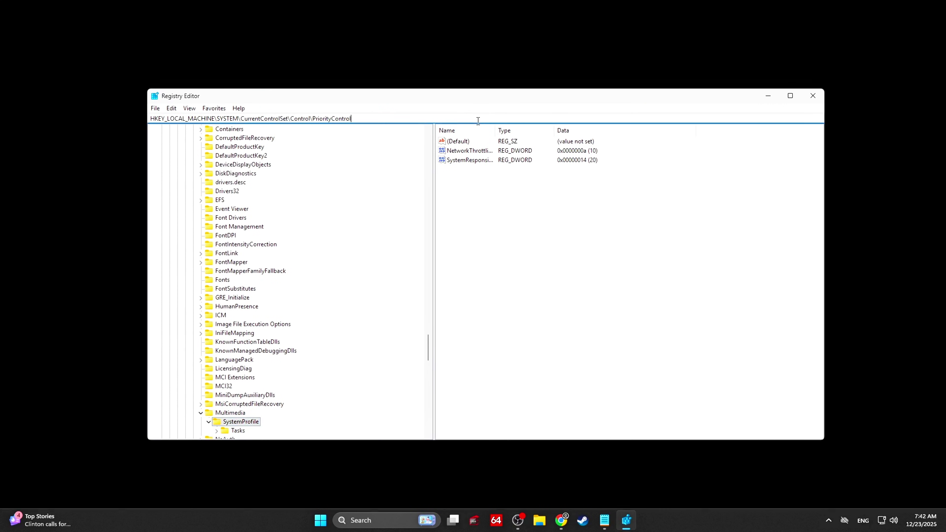
{"action": "key", "text": "Return"}
{"action": "left_click", "coordinate": [480, 235]}
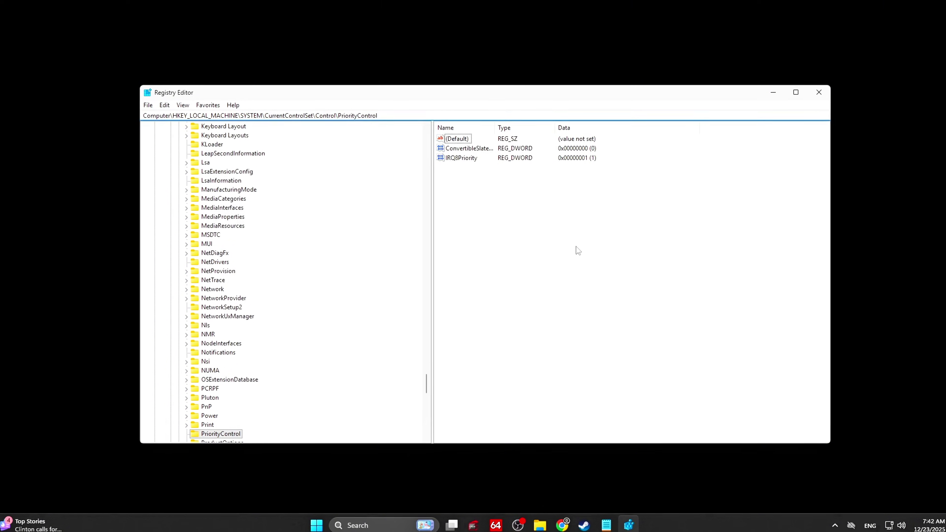
Create a new DWORD (32-bit) value named Win32PrioritySeparation
{"action": "right_click", "coordinate": [535, 223]}
{"action": "mouse_move", "coordinate": [551, 232]}
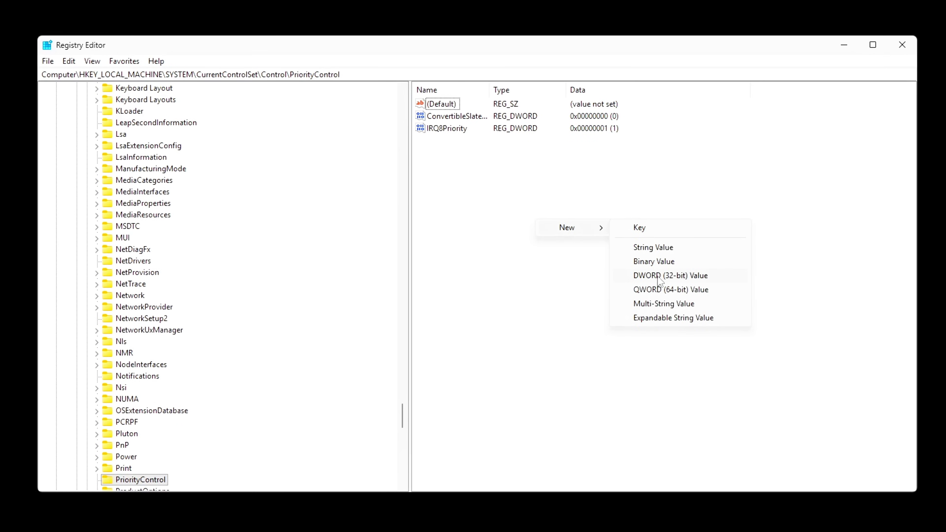
{"action": "left_click", "coordinate": [655, 275]}
{"action": "type", "text": "Win32PrioritySeparation"}
{"action": "key", "text": "Return"}
{"action": "key", "text": "Return"}
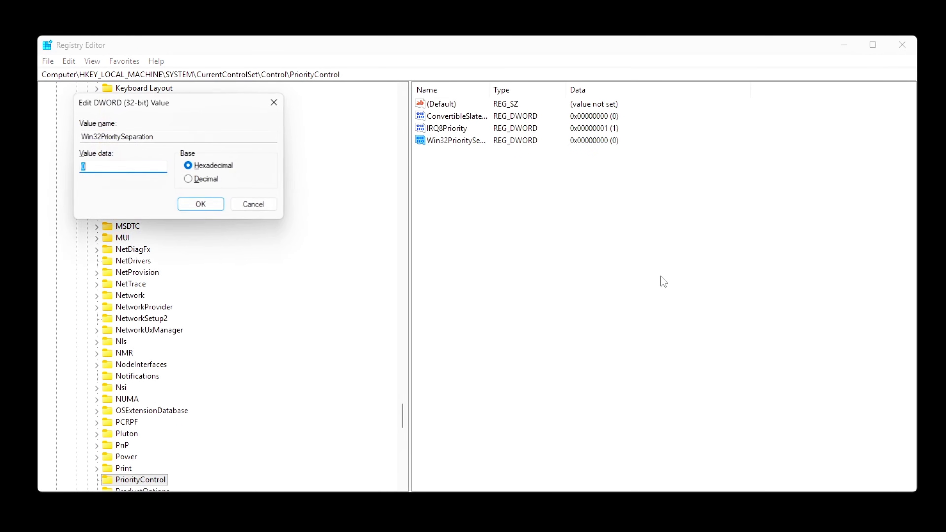
Set Win32PrioritySeparation's data to decimal 26 and save it
{"action": "left_click_drag", "start_coordinate": [164, 103], "coordinate": [597, 204]}
{"action": "left_click", "coordinate": [621, 279]}
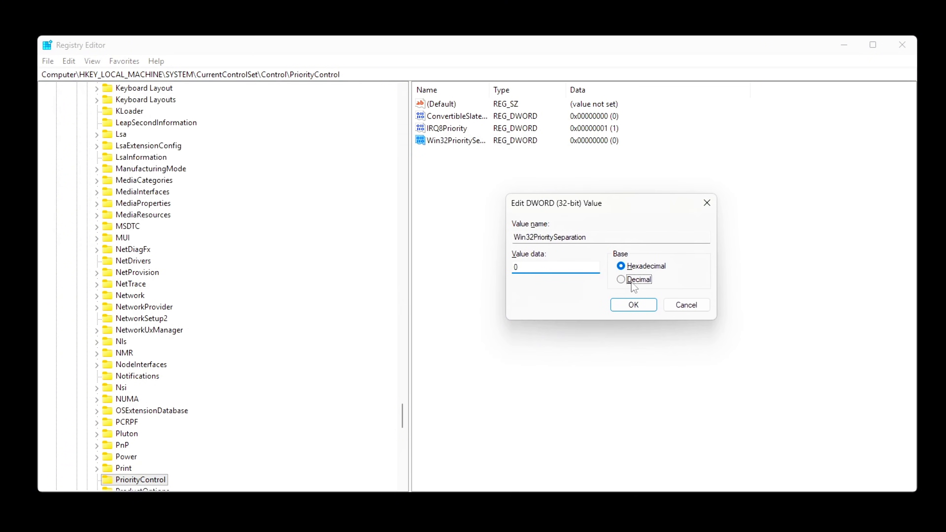
{"action": "double_click", "coordinate": [531, 266]}
{"action": "left_click_drag", "start_coordinate": [646, 213], "coordinate": [642, 227]}
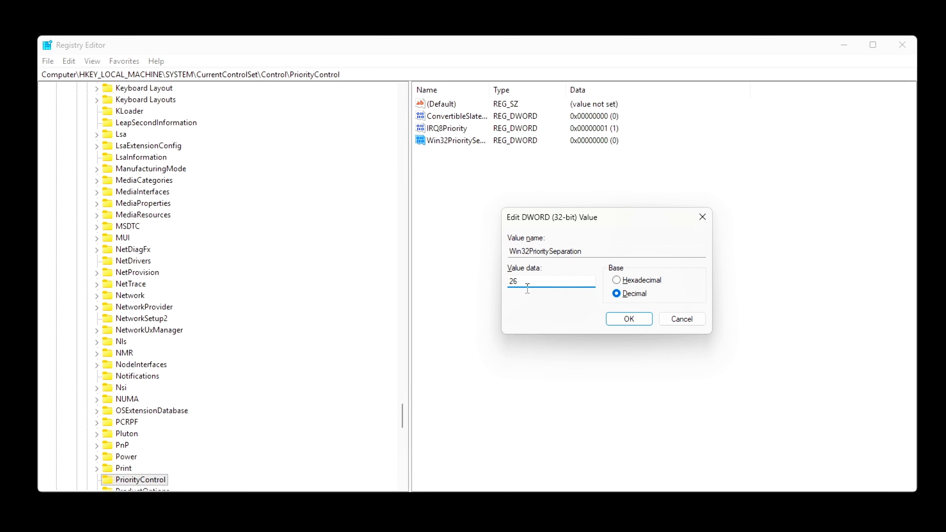
{"action": "left_click", "coordinate": [629, 320]}
{"action": "left_click_drag", "start_coordinate": [620, 331], "coordinate": [513, 265]}
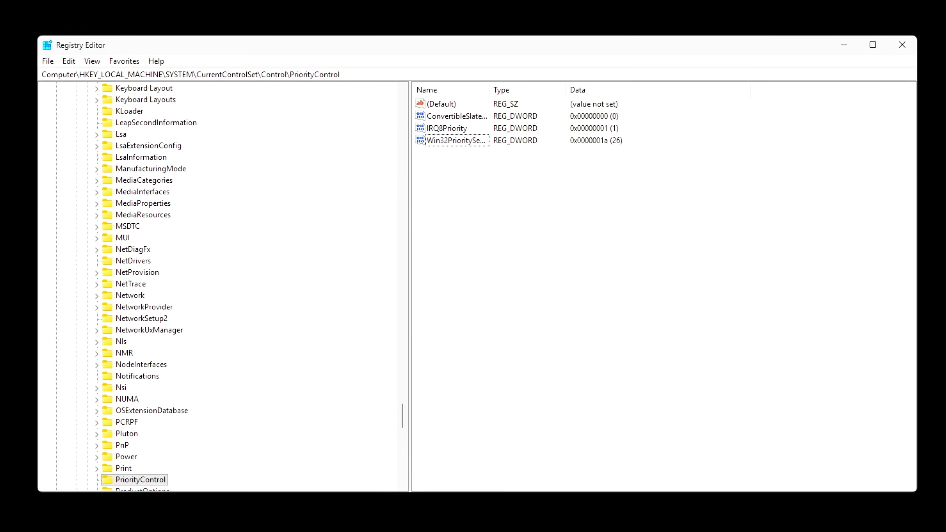
{"action": "key", "text": "alt+Tab"}
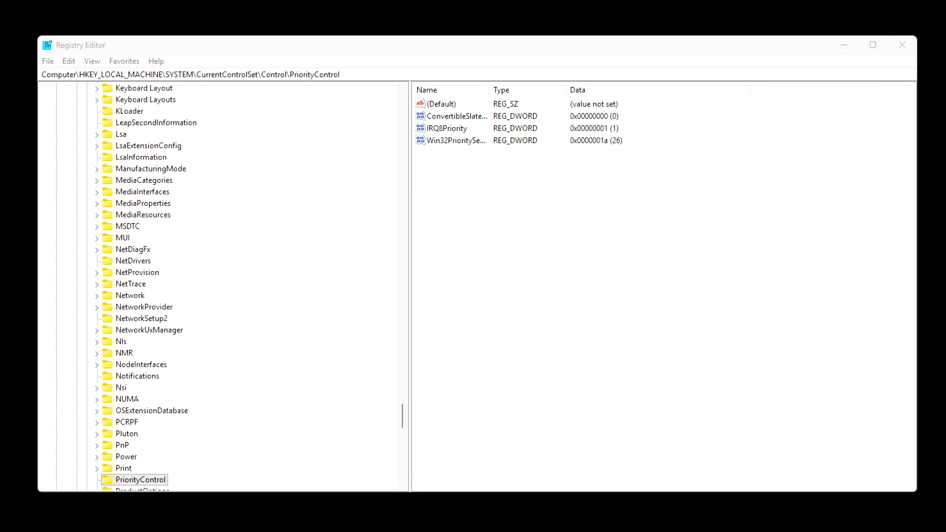
Go to the Multimedia\SystemProfile key by pasting its path
{"action": "left_click", "coordinate": [491, 53]}
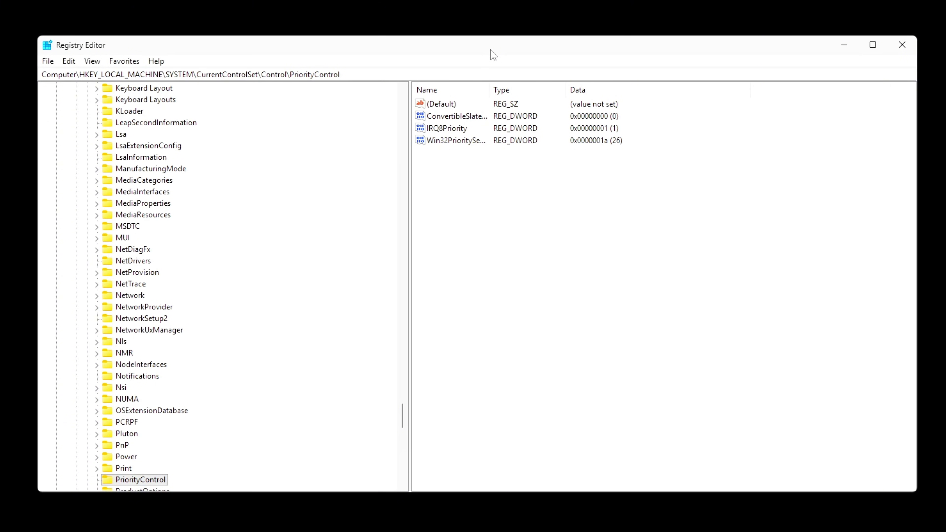
{"action": "left_click", "coordinate": [475, 77]}
{"action": "key", "text": "BackSpace"}
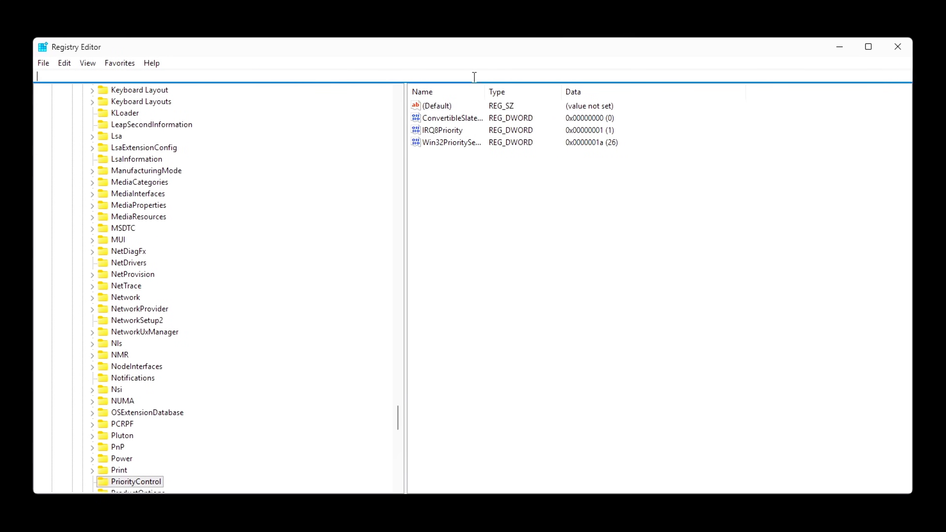
{"action": "key", "text": "ctrl+v"}
{"action": "key", "text": "Return"}
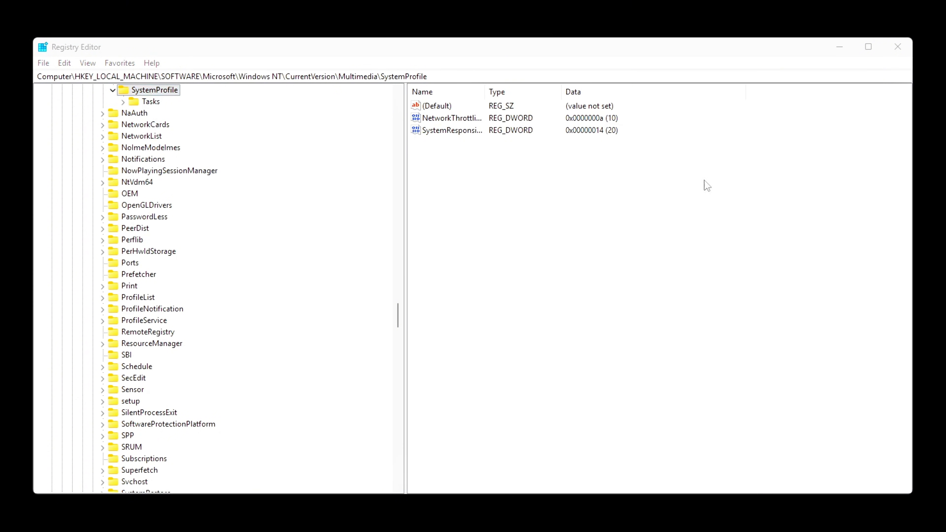
Set SystemResponsiveness to decimal 0
{"action": "right_click", "coordinate": [535, 190]}
{"action": "mouse_move", "coordinate": [561, 197]}
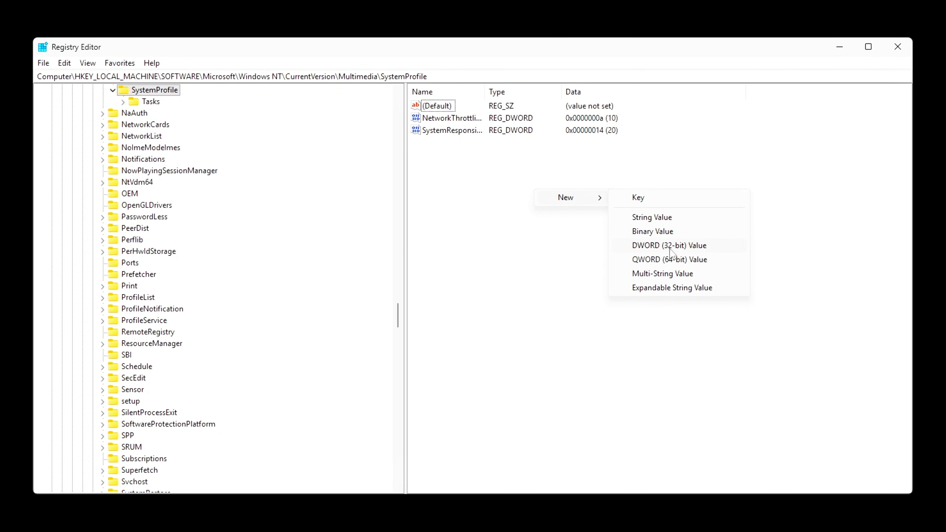
{"action": "double_click", "coordinate": [443, 131]}
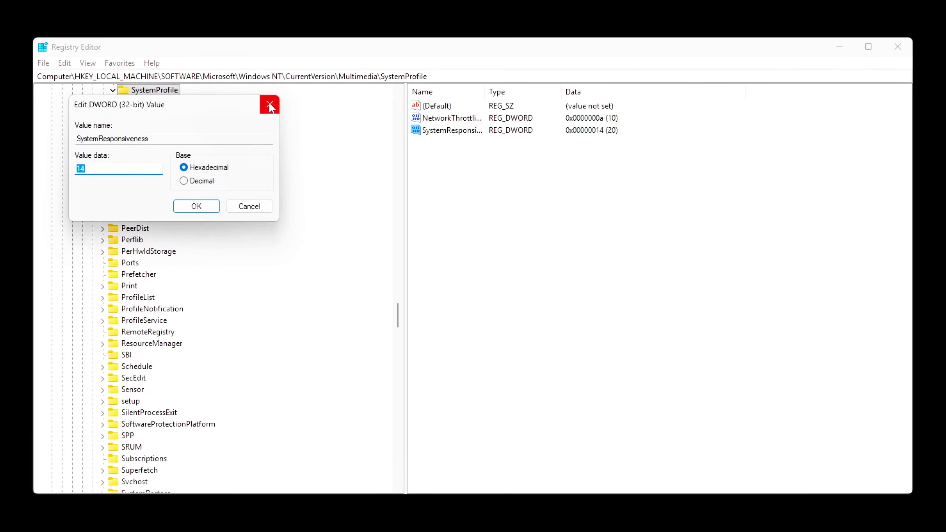
{"action": "left_click_drag", "start_coordinate": [208, 107], "coordinate": [671, 223]}
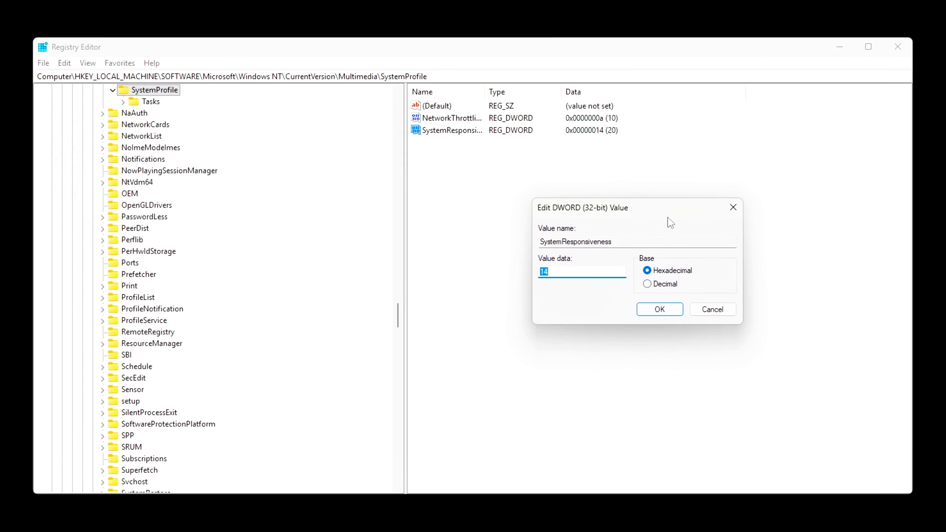
{"action": "left_click", "coordinate": [648, 284]}
{"action": "type", "text": "0"}
{"action": "key", "text": "Return"}
{"action": "left_click_drag", "start_coordinate": [488, 255], "coordinate": [500, 226]}
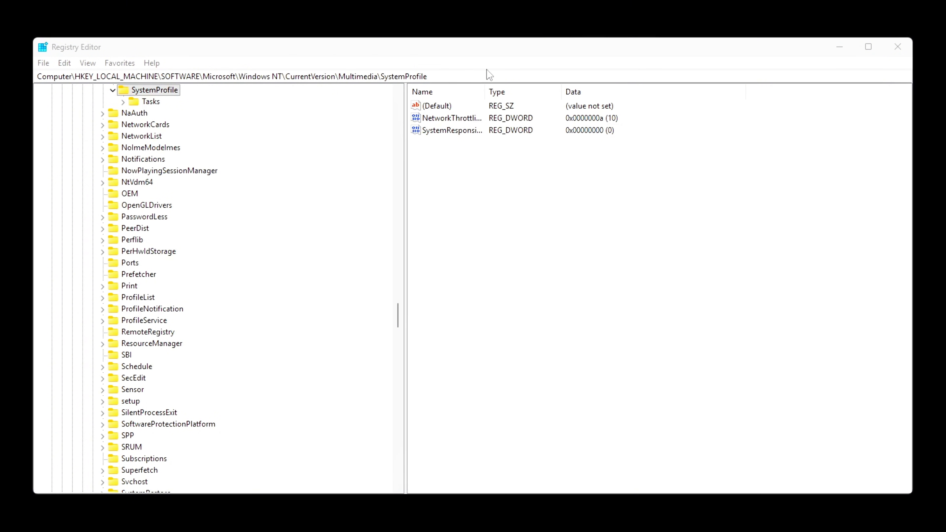
Go to the Tasks\Games key by pasting its path
{"action": "left_click", "coordinate": [488, 75]}
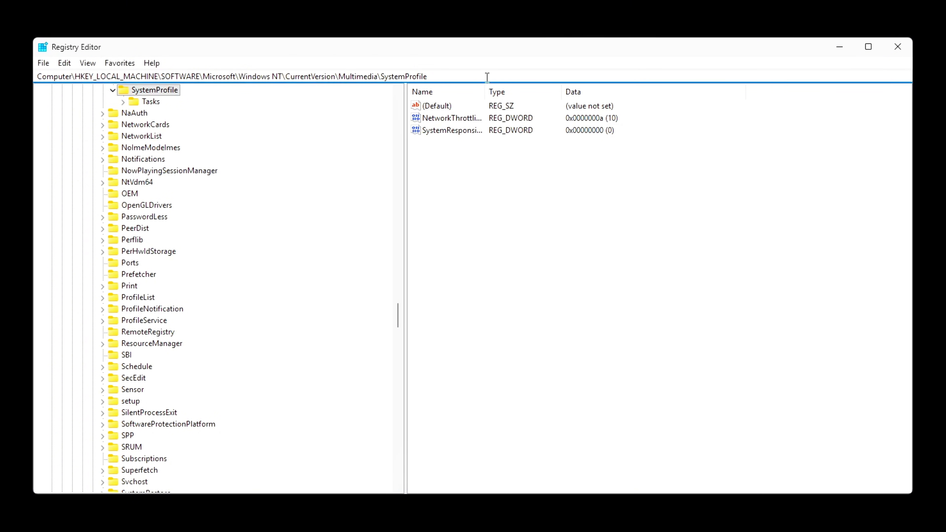
{"action": "key", "text": "ctrl+a"}
{"action": "key", "text": "BackSpace"}
{"action": "type", "text": "Computer\\HKEY_LOCAL_MACHINE\\SOFTWARE\\Microsoft\\Windows NT\\CurrentVersion\\Multimedia\\SystemProfile\\Tasks\\Games"}
{"action": "key", "text": "Return"}
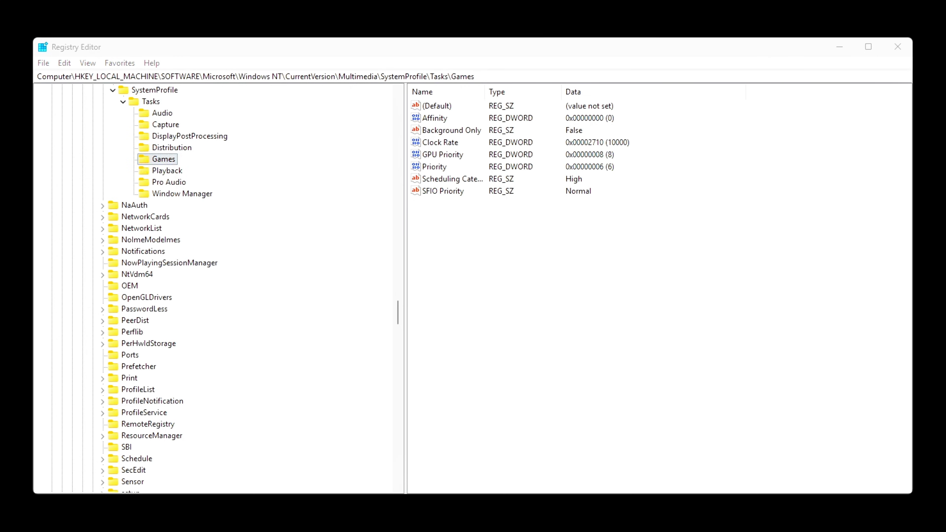
Confirm GPU Priority 8, Priority 6 and Scheduling Category High, then select these values
{"action": "double_click", "coordinate": [434, 156]}
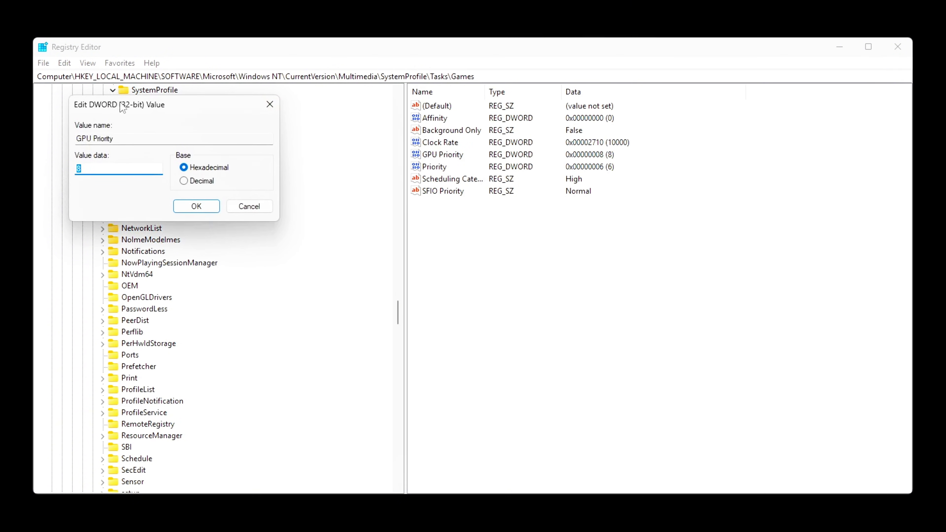
{"action": "left_click_drag", "start_coordinate": [122, 108], "coordinate": [531, 190]}
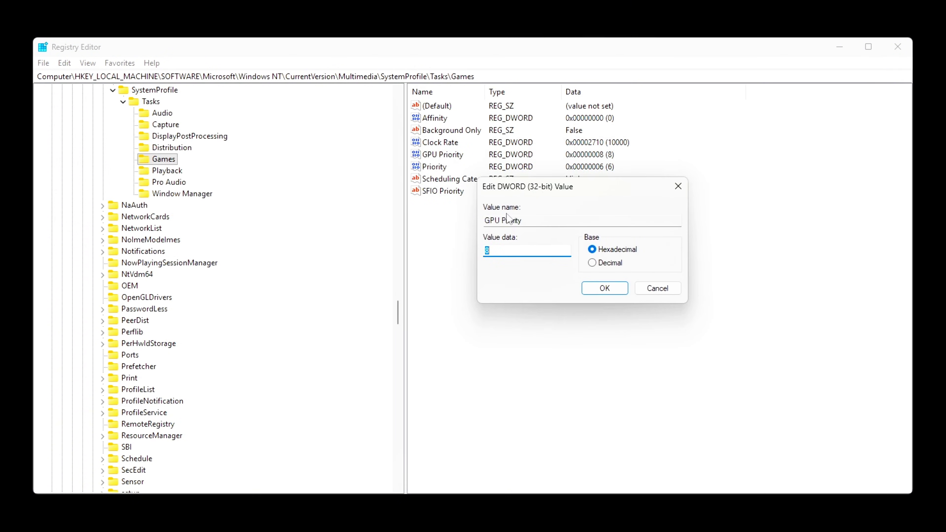
{"action": "left_click", "coordinate": [617, 290]}
{"action": "double_click", "coordinate": [428, 169]}
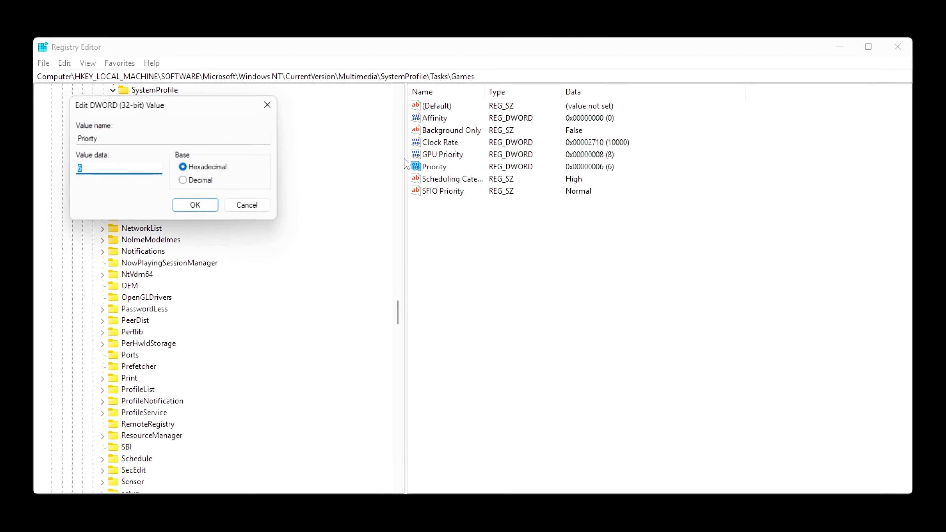
{"action": "left_click_drag", "start_coordinate": [134, 108], "coordinate": [517, 194]}
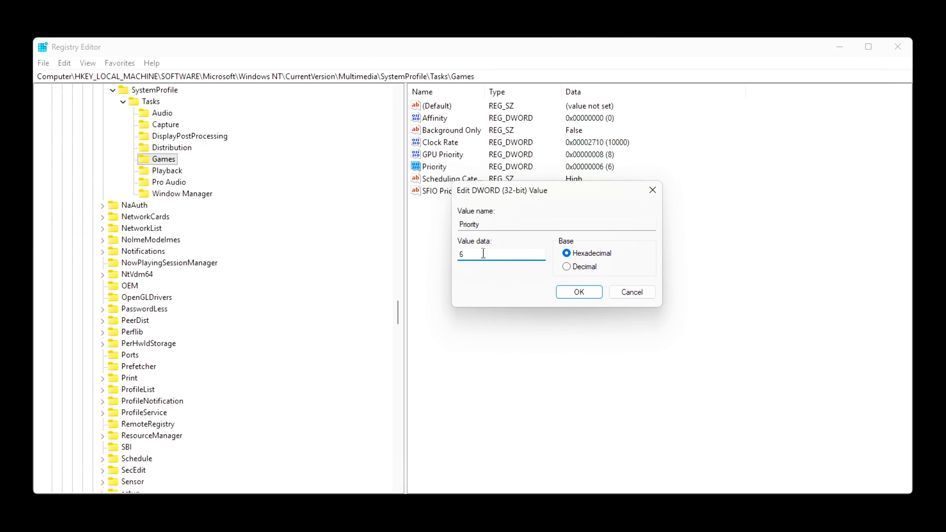
{"action": "left_click", "coordinate": [582, 293]}
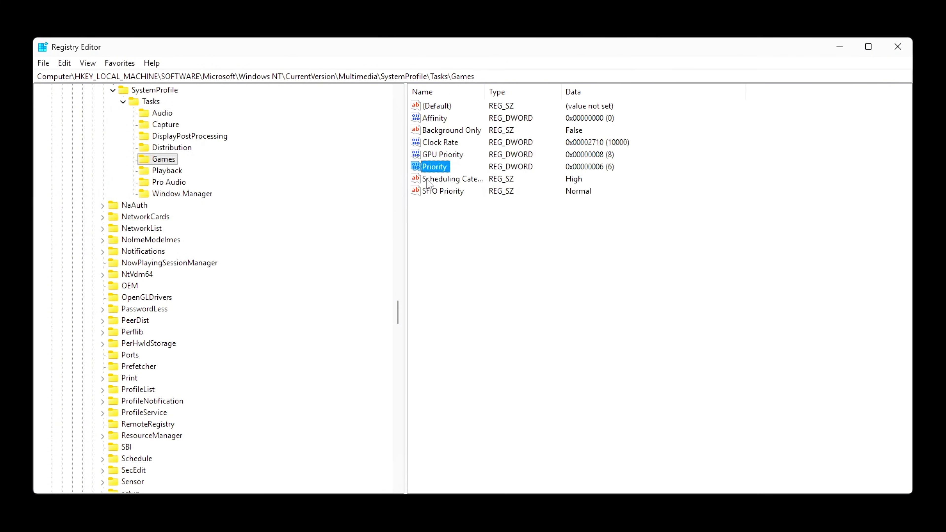
{"action": "double_click", "coordinate": [447, 179]}
{"action": "left_click_drag", "start_coordinate": [175, 108], "coordinate": [627, 242]}
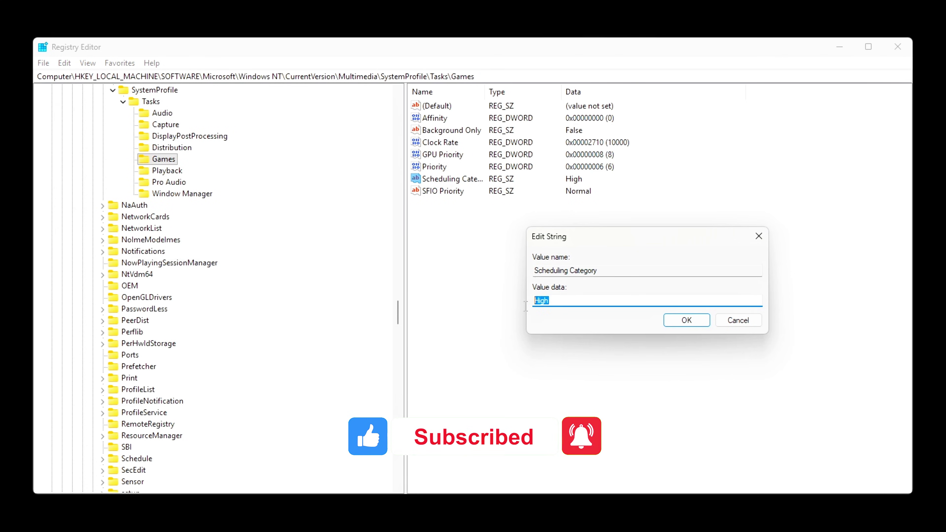
{"action": "left_click", "coordinate": [672, 325]}
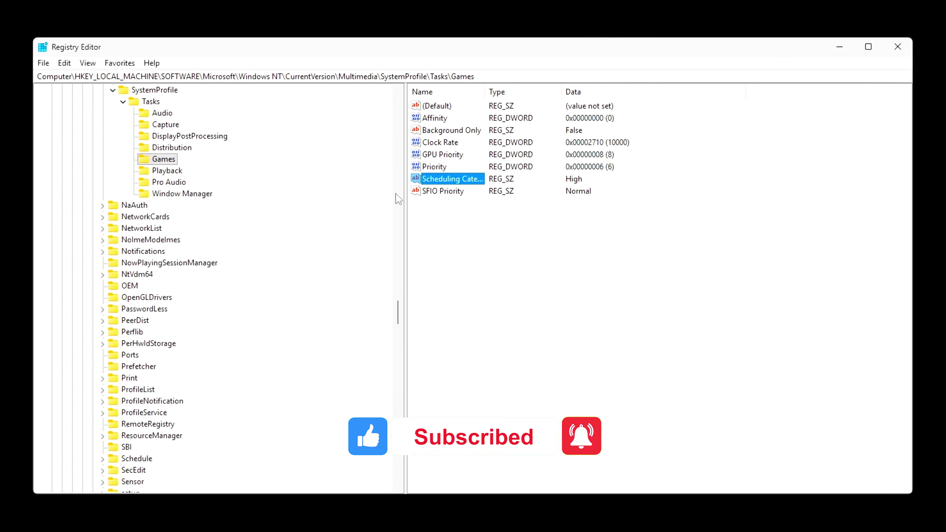
{"action": "left_click", "coordinate": [460, 156], "text": "shift"}
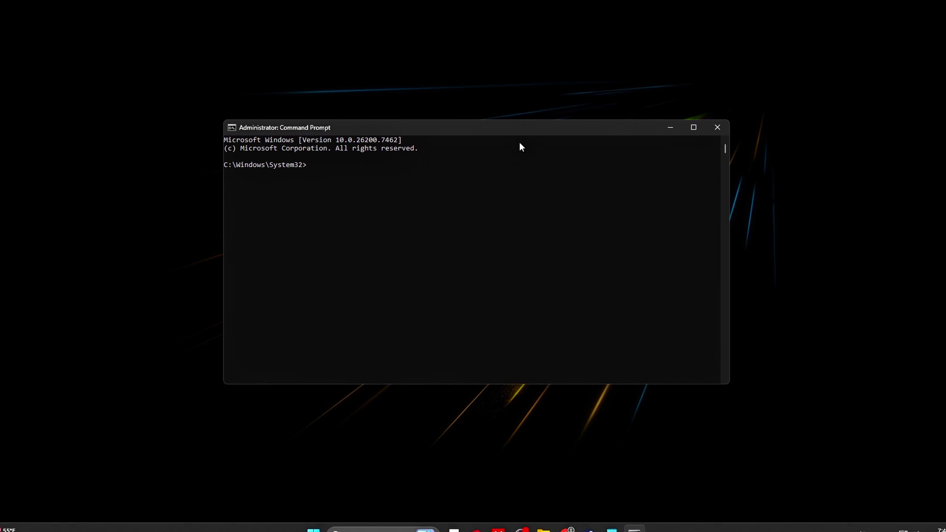
Duplicate the Ultimate Performance power scheme and activate it with pasted powercfg commands
{"action": "type", "text": "powercfg -duplicatescheme e9a42b02-d5df-448d-aa00-03f14749eb61"}
{"action": "key", "text": "Return"}
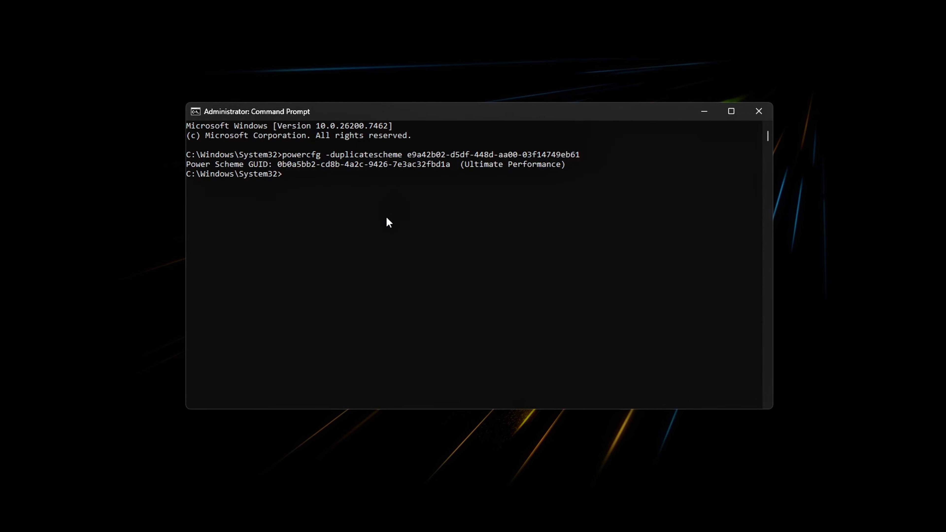
{"action": "type", "text": "powercfg /setactive e9a42b02-d5df-448d-aa00-03f14749eb61"}
{"action": "key", "text": "Return"}
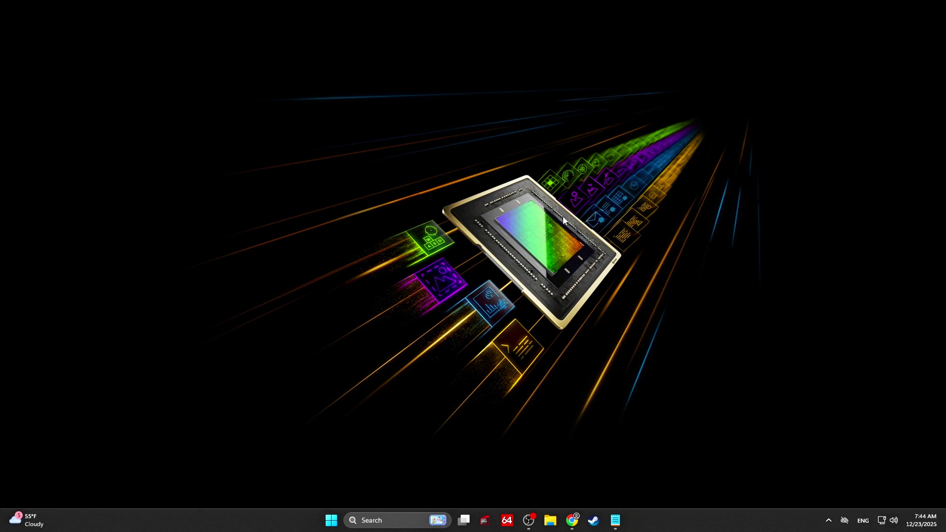
Launch Command Prompt as administrator from a Windows search for cmd
{"action": "key", "text": "super+s"}
{"action": "type", "text": "cmd"}
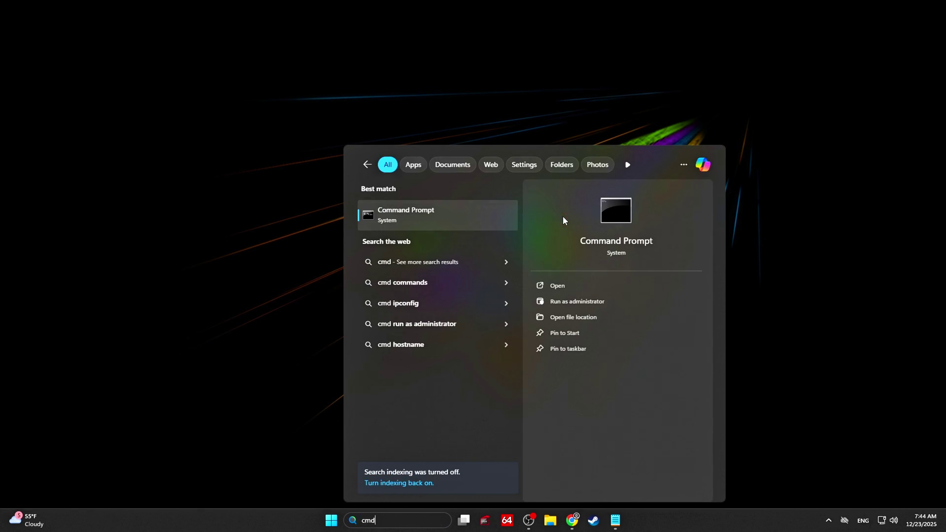
{"action": "left_click", "coordinate": [555, 301]}
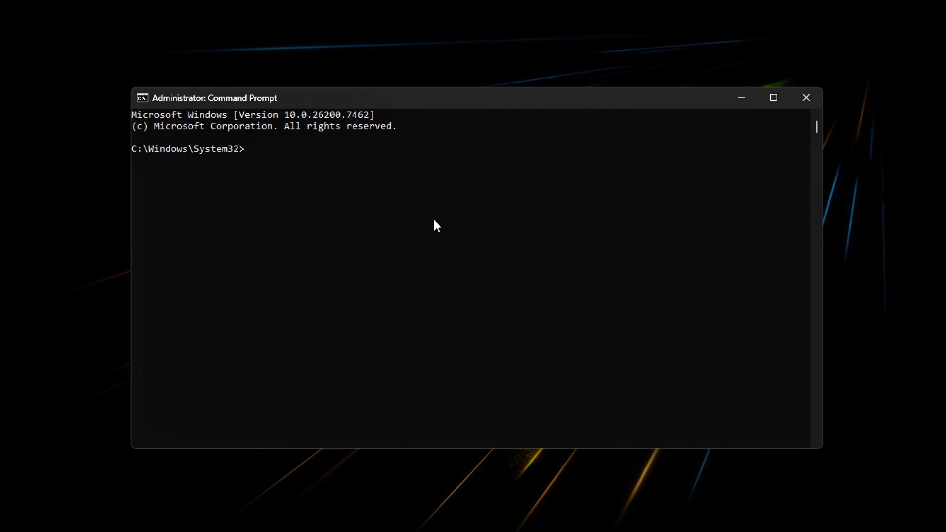
Create the Ultimate Performance power plan with powercfg -duplicatescheme and make it active
{"action": "type", "text": "powercfg -duplicatescheme e9a42b02-d5df-448d-aa00-03f14749eb61"}
{"action": "key", "text": "Return"}
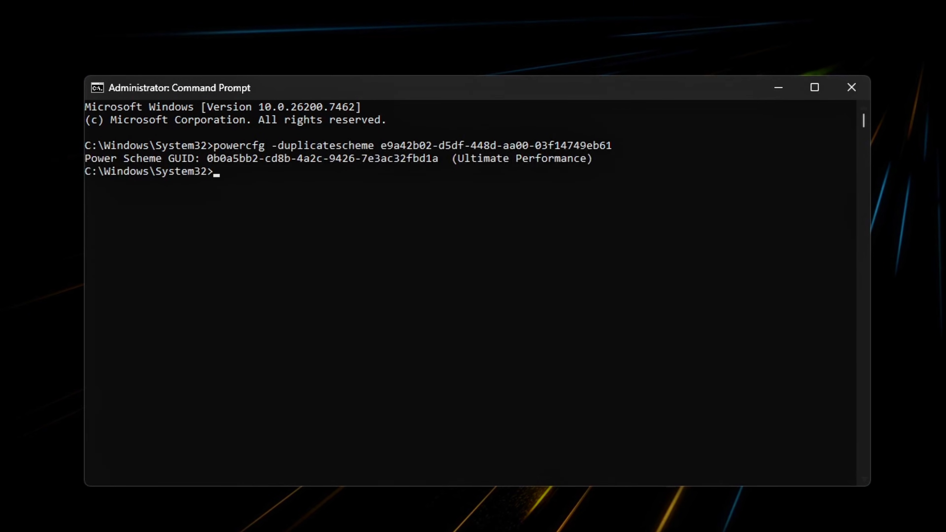
{"action": "left_click", "coordinate": [459, 267]}
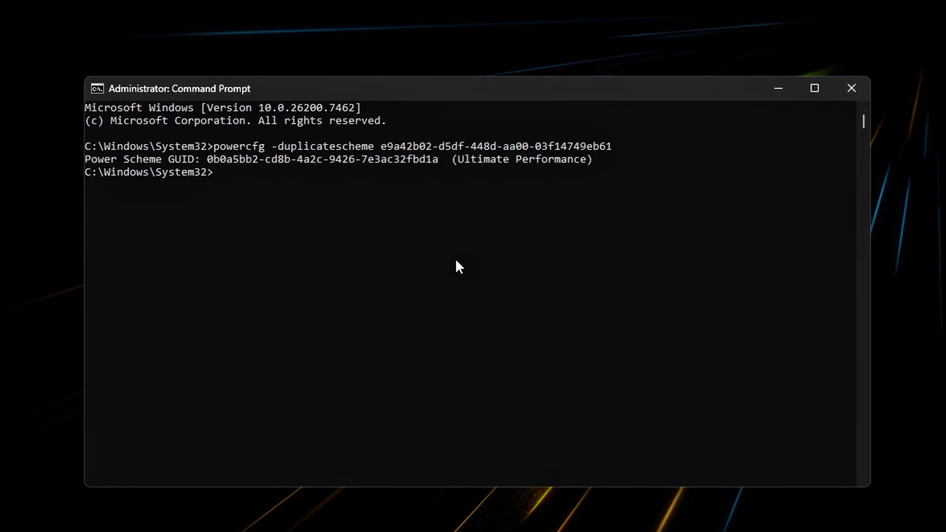
{"action": "type", "text": "powercfg /setactive e9a42b02-d5df-448d-aa00-03f14749eb61"}
{"action": "key", "text": "Return"}
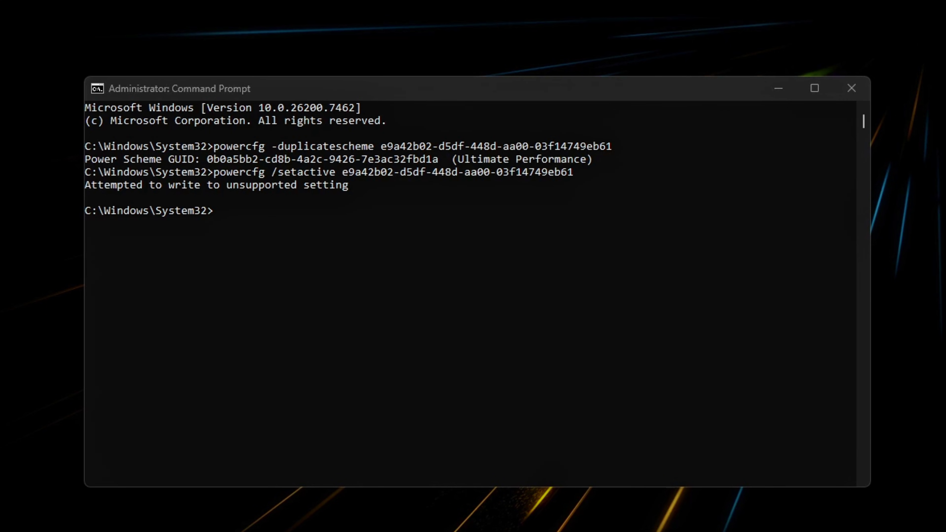
Set both minimum and maximum processor state (PROCTHROTTLEMIN/MAX) to 100
{"action": "type", "text": "powercfg /setacvalueindex scheme_current sub_processor PROCTHROTTLEMIN 100"}
{"action": "key", "text": "Return"}
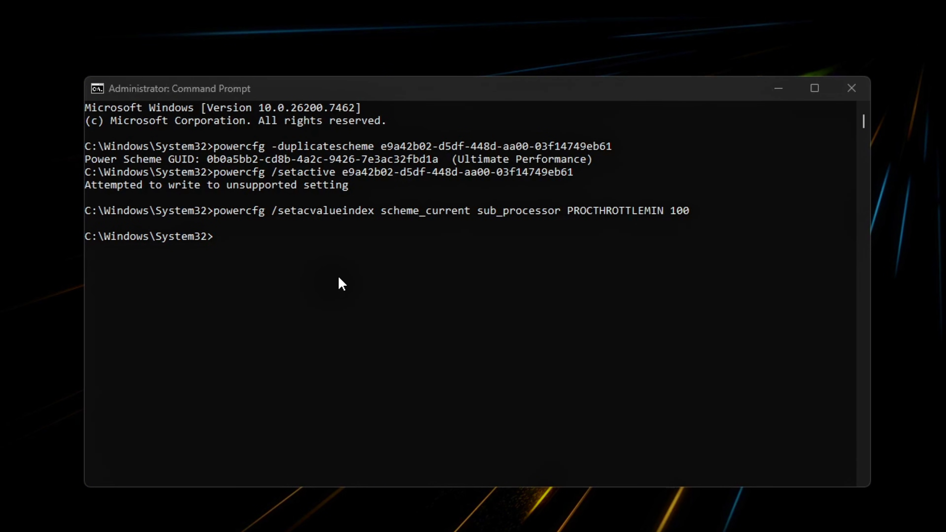
{"action": "type", "text": "powercfg /setacvalueindex scheme_current sub_processor PROCTHROTTLEMAX 100"}
{"action": "key", "text": "Return"}
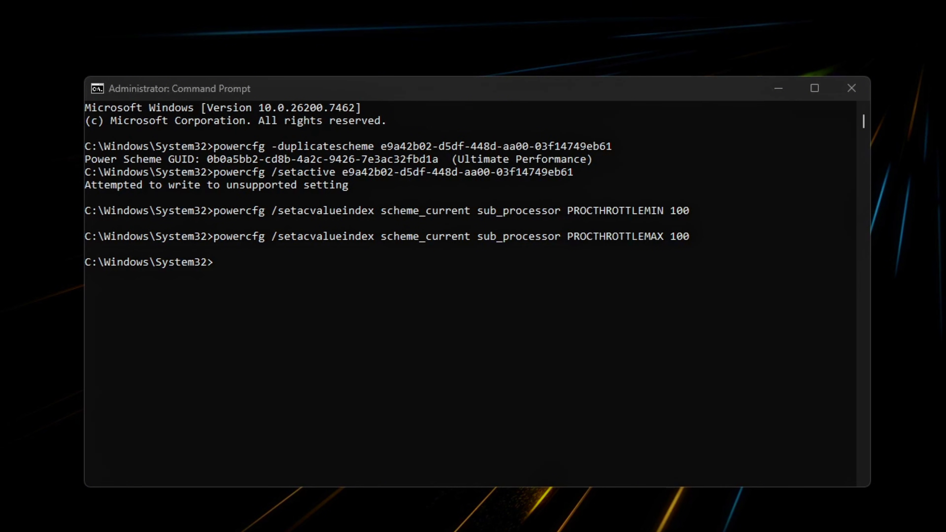
Disable processor boost with PERFBOOSTMODE 0 and idle states with IDLEDISABLE 1
{"action": "left_click", "coordinate": [364, 299]}
{"action": "type", "text": "powercfg /setacvalueindex scheme_current sub_processor PERFBOOSTMODE 0"}
{"action": "key", "text": "Return"}
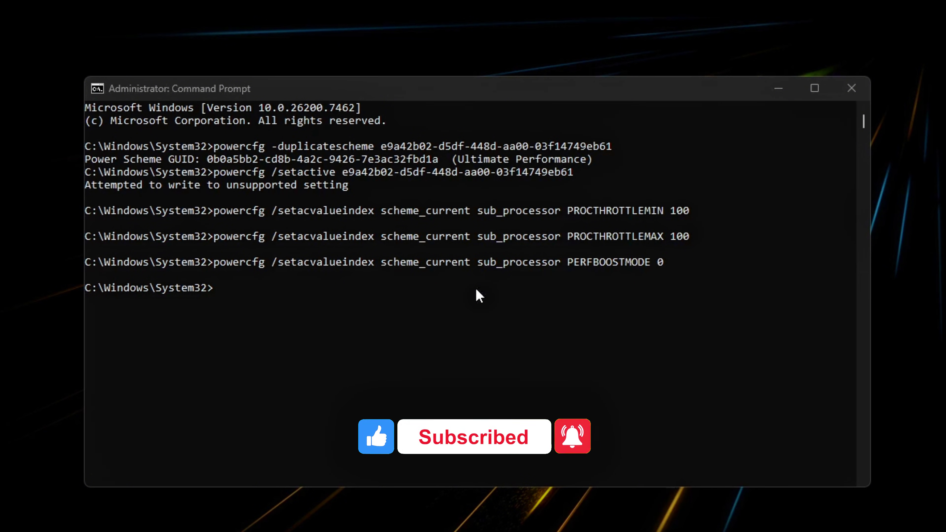
{"action": "left_click", "coordinate": [465, 289]}
{"action": "type", "text": "powercfg /setacvalueindex scheme_current sub_processor IDLEDISABLE 1"}
{"action": "key", "text": "Return"}
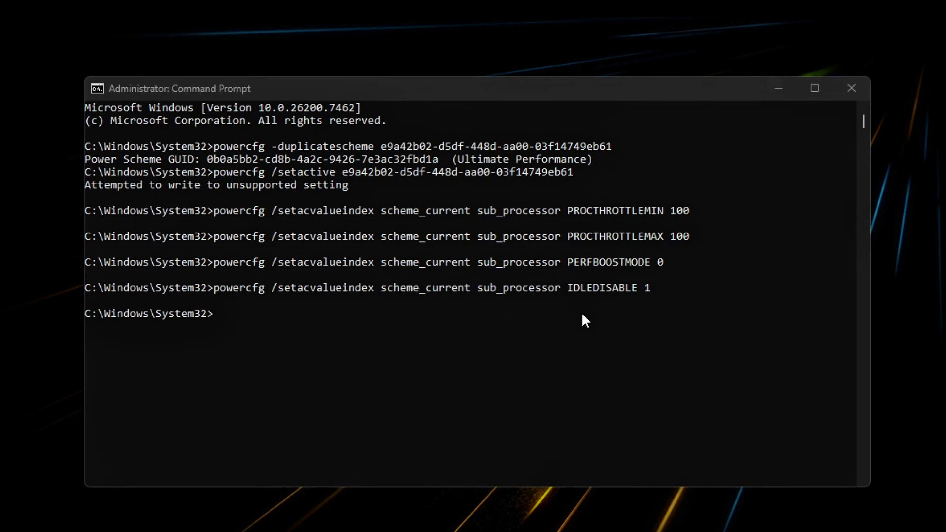
Apply the changes with powercfg /setactive scheme_current, then clear the console with cls
{"action": "type", "text": "powercfg /setactive scheme_current"}
{"action": "key", "text": "Return"}
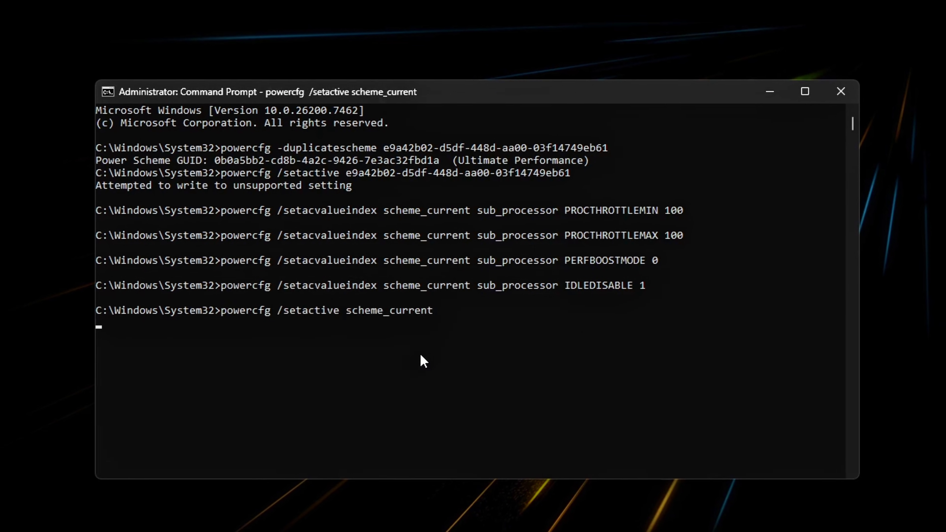
{"action": "left_click_drag", "start_coordinate": [451, 313], "coordinate": [80, 307]}
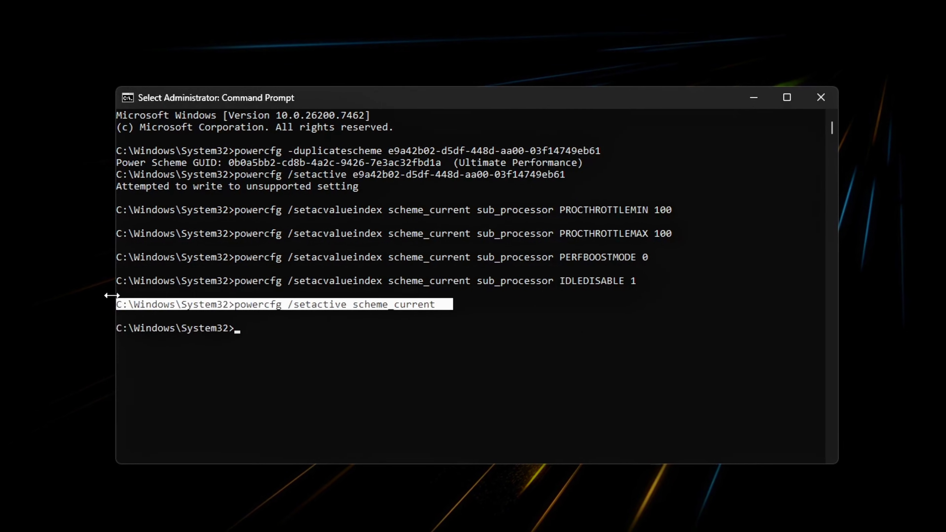
{"action": "key", "text": "Return"}
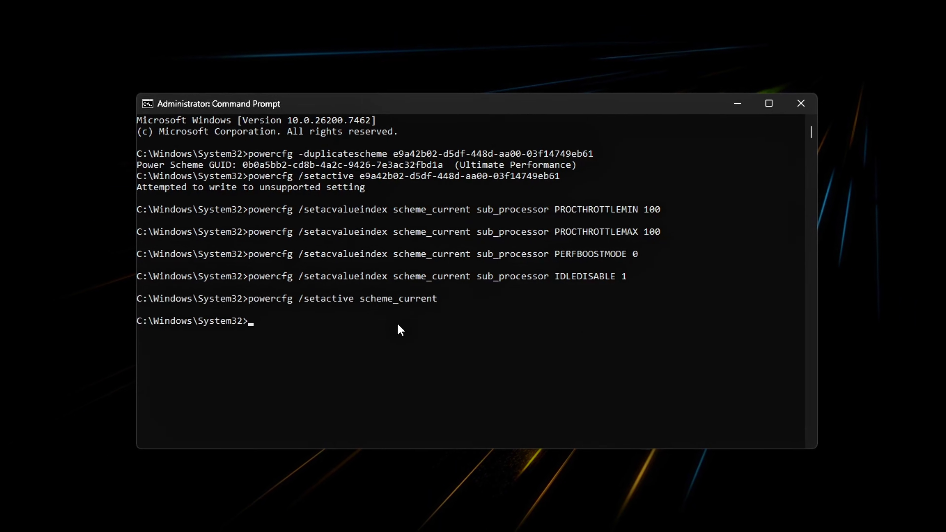
{"action": "key", "text": "Return"}
{"action": "key", "text": "Return"}
{"action": "type", "text": "cls"}
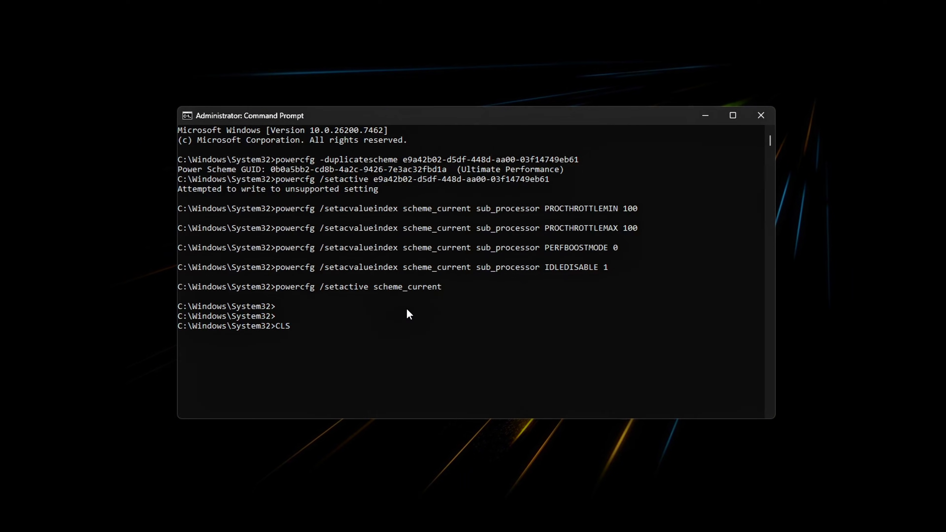
{"action": "key", "text": "Return"}
Run bcdedit to set disabledynamictick yes and useplatformclock yes
{"action": "left_click", "coordinate": [690, 122]}
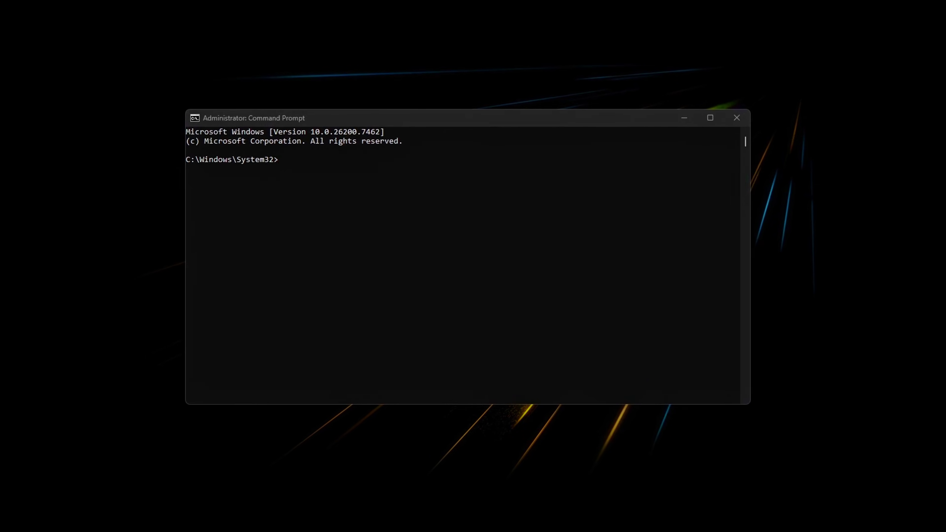
{"action": "type", "text": "bcdedit /set disabledynamictick yes"}
{"action": "key", "text": "Return"}
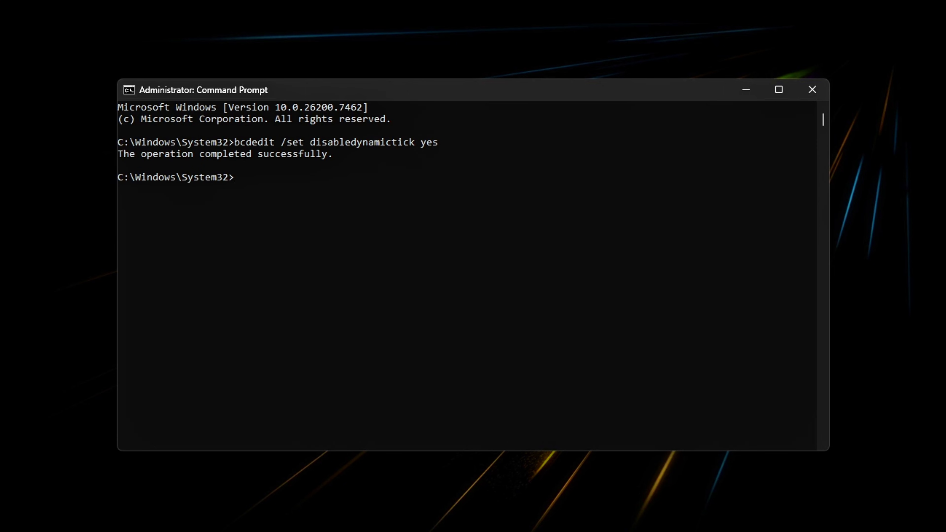
{"action": "type", "text": "bcdedit /set useplatformclock yes"}
{"action": "key", "text": "Return"}
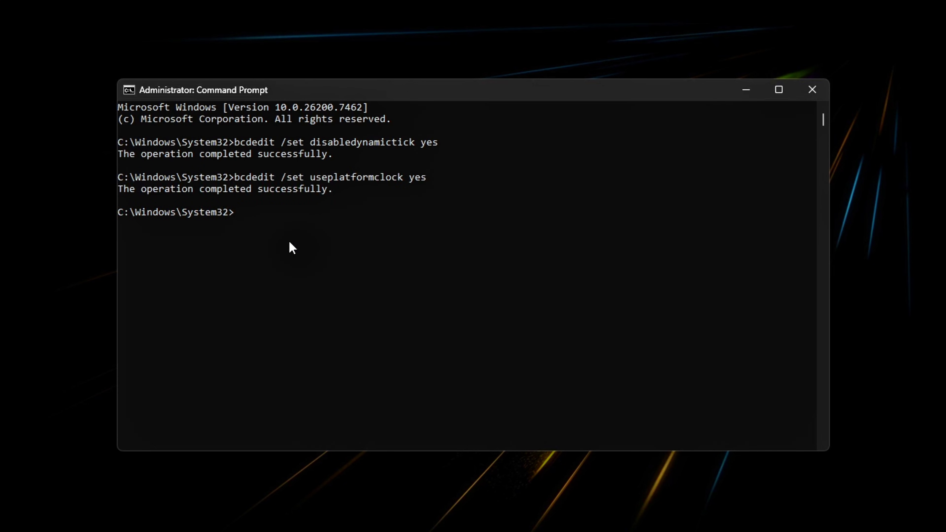
{"action": "left_click_drag", "start_coordinate": [361, 212], "coordinate": [275, 119]}
{"action": "left_click", "coordinate": [430, 246]}
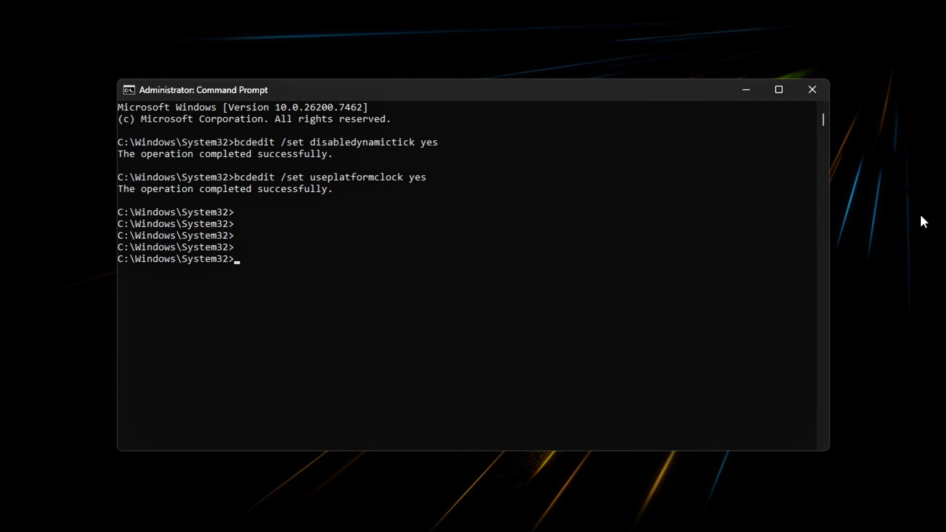
Revert the boot tweaks: bcdedit /deletevalue useplatformclock and set disabledynamictick to no
{"action": "left_click", "coordinate": [318, 271]}
{"action": "type", "text": "bcdedit /deletevalue useplatformclock"}
{"action": "key", "text": "Return"}
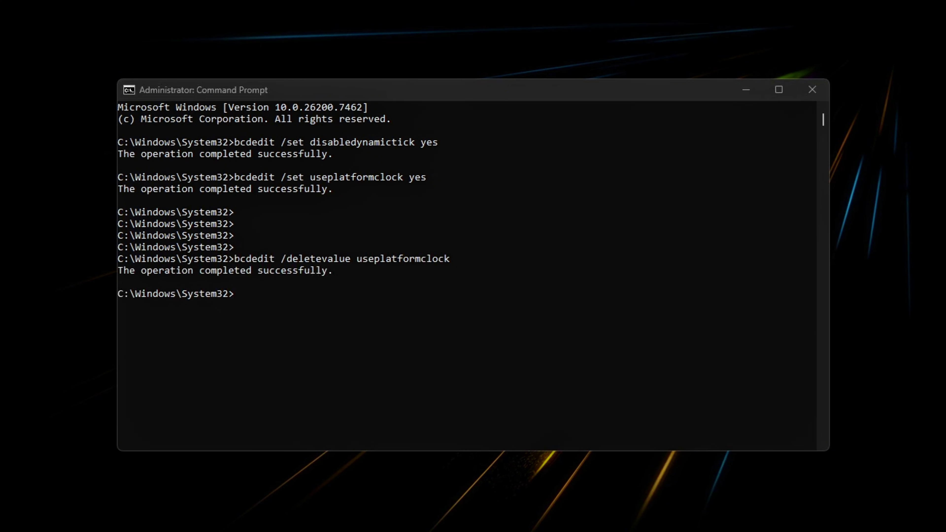
{"action": "type", "text": "bcdedit /set disabledynamictick no"}
{"action": "key", "text": "Return"}
{"action": "left_click_drag", "start_coordinate": [482, 386], "coordinate": [322, 311]}
{"action": "key", "text": "Return"}
{"action": "key", "text": "Return"}
{"action": "key", "text": "Return"}
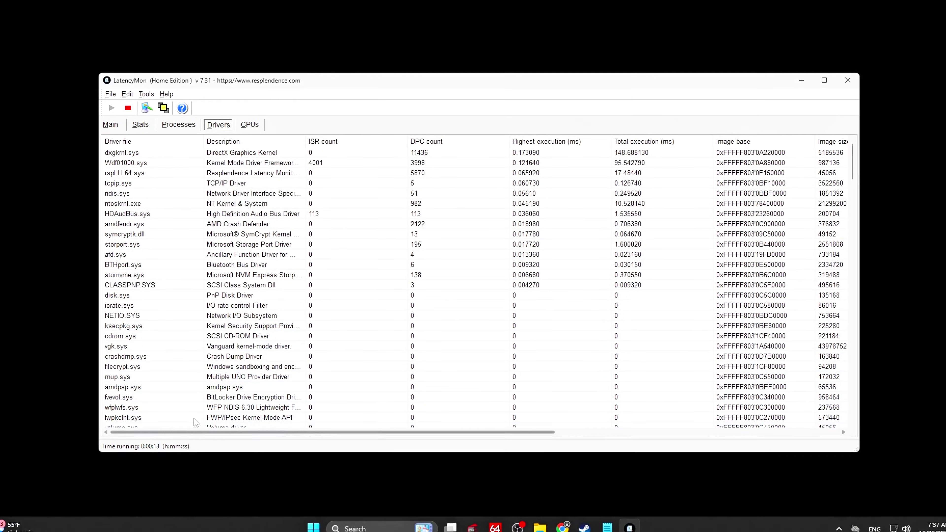
{"action": "left_click", "coordinate": [147, 152]}
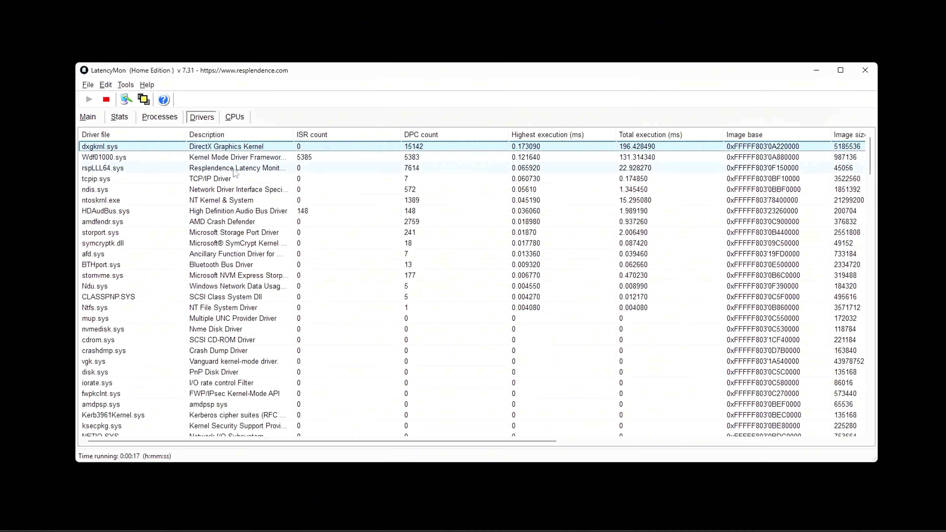
{"action": "left_click", "coordinate": [227, 192]}
{"action": "key", "text": "Up"}
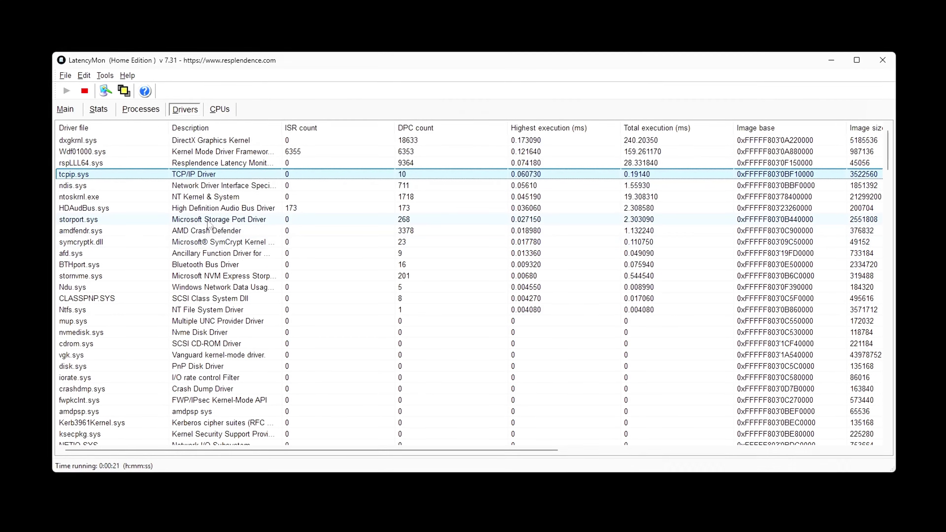
{"action": "left_click", "coordinate": [272, 211]}
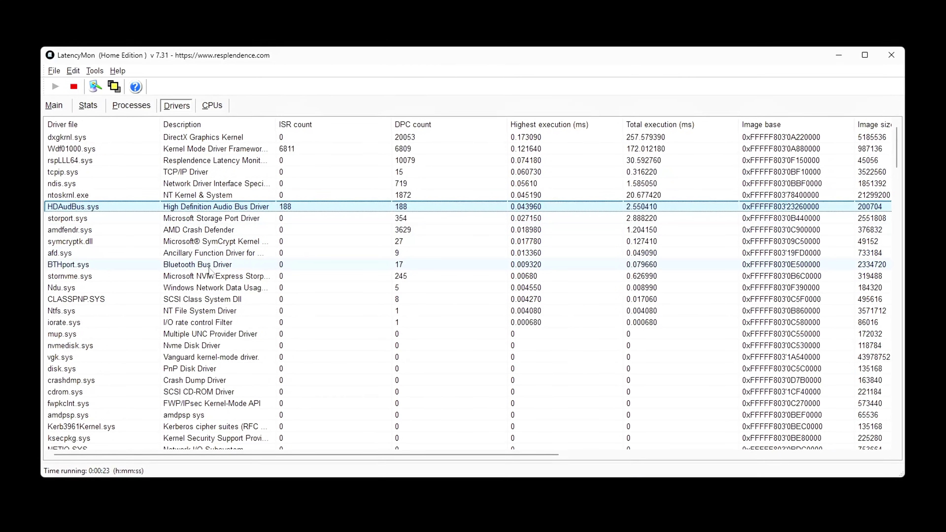
{"action": "left_click", "coordinate": [129, 265]}
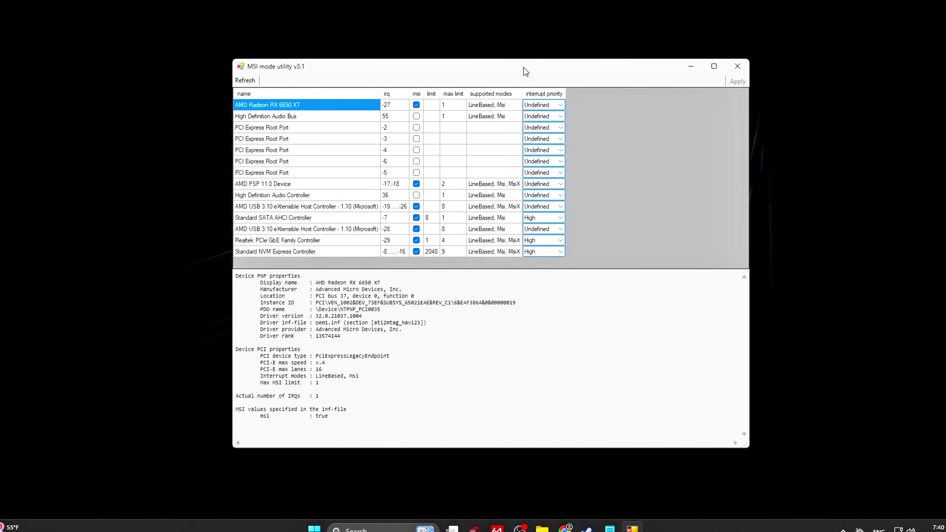
Confirm the Games task Priority is 6 without changing it, then open Scheduling Category showing High
{"action": "left_click_drag", "start_coordinate": [581, 57], "coordinate": [583, 71]}
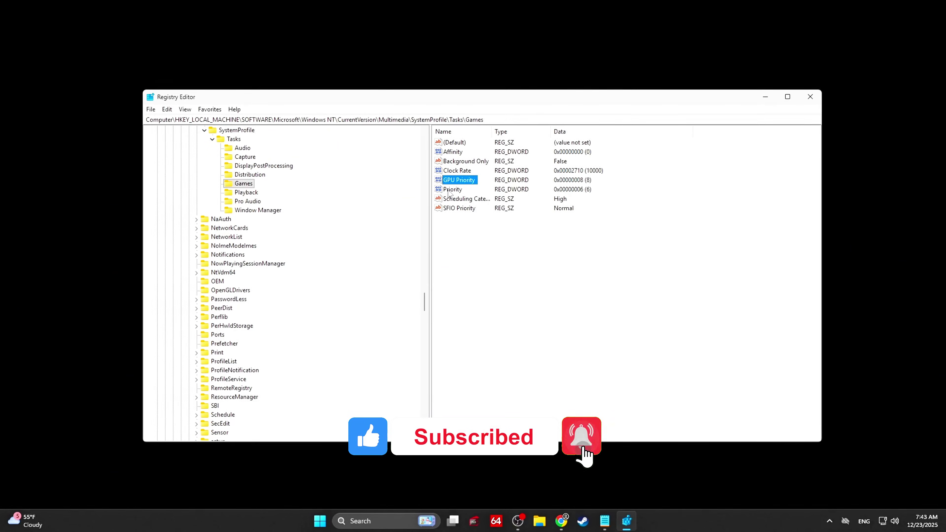
{"action": "key", "text": "Return"}
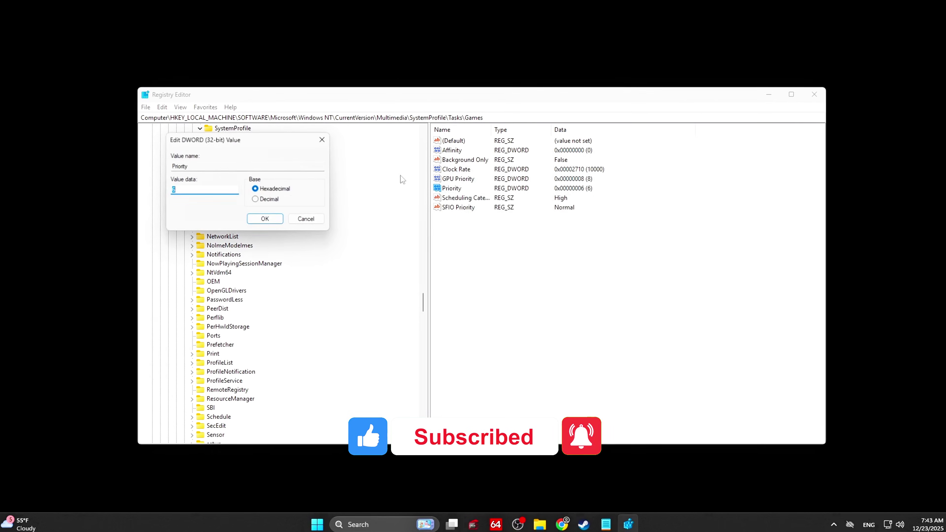
{"action": "left_click_drag", "start_coordinate": [211, 141], "coordinate": [519, 211]}
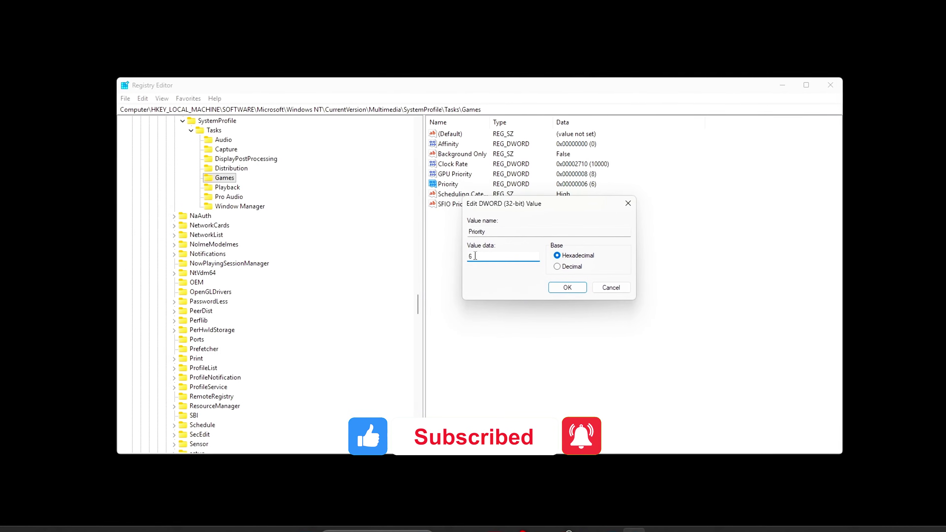
{"action": "left_click", "coordinate": [570, 289]}
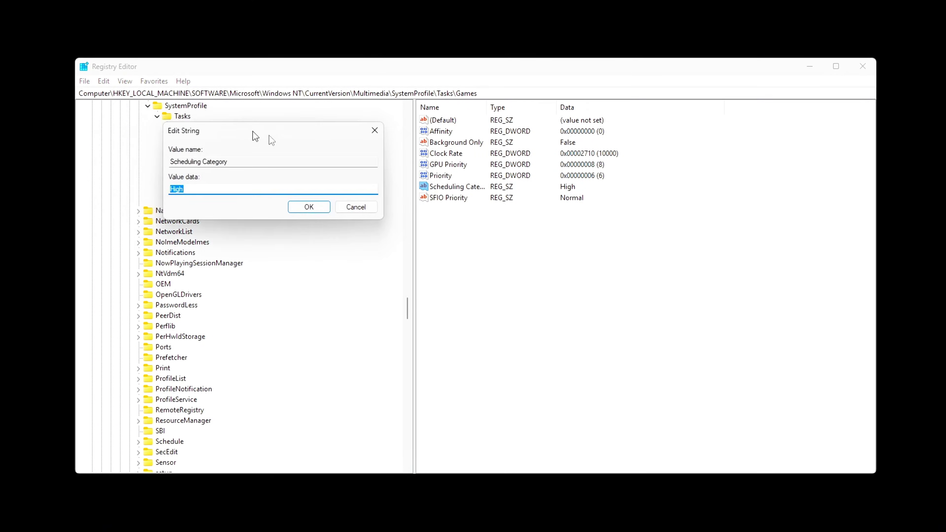
{"action": "left_click_drag", "start_coordinate": [255, 136], "coordinate": [617, 245]}
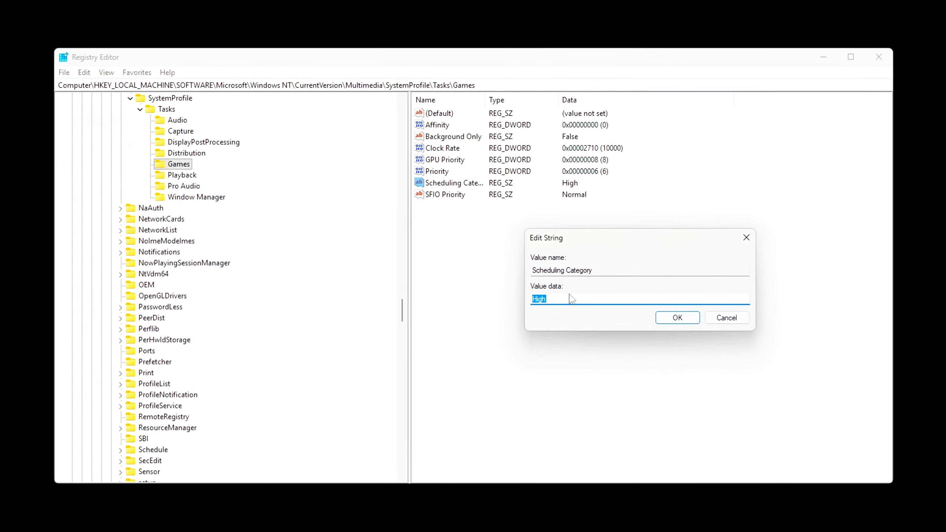